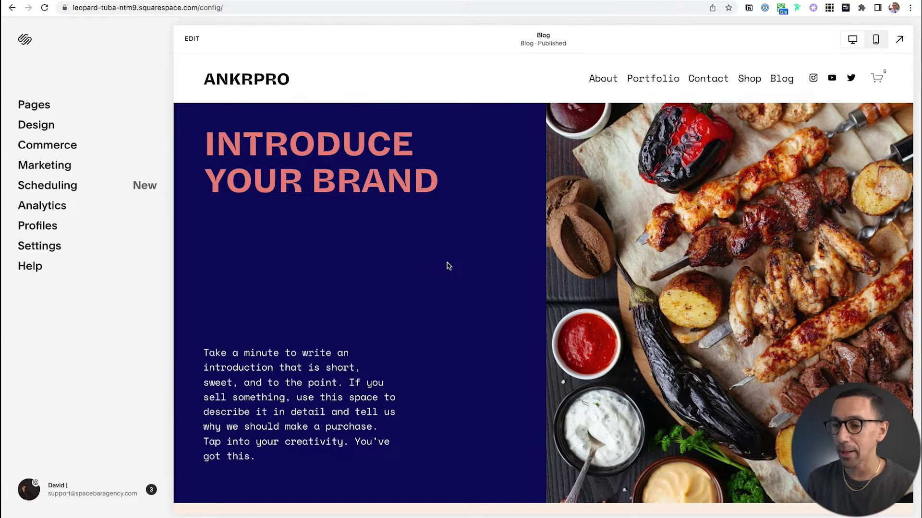
Open the Shop page under Not Linked and browse its All Products list.
click(36, 104)
scroll(62, 242, down, 3)
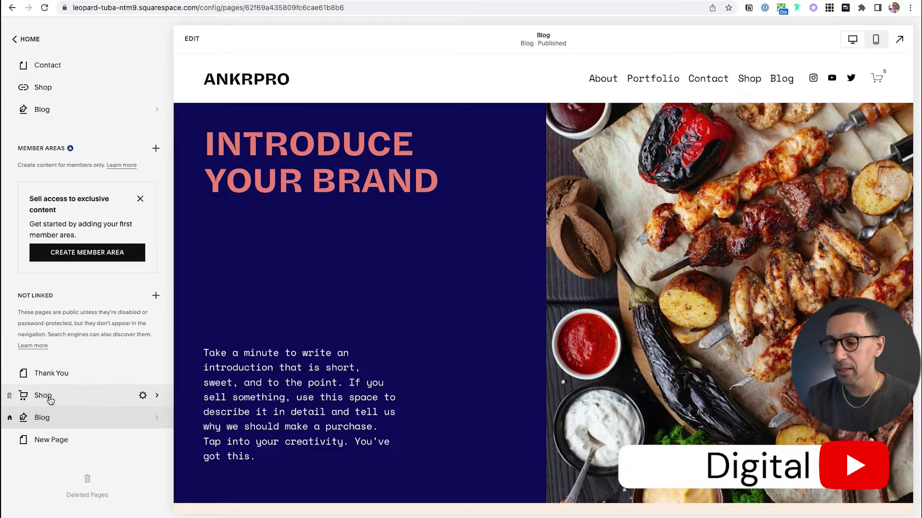
click(49, 398)
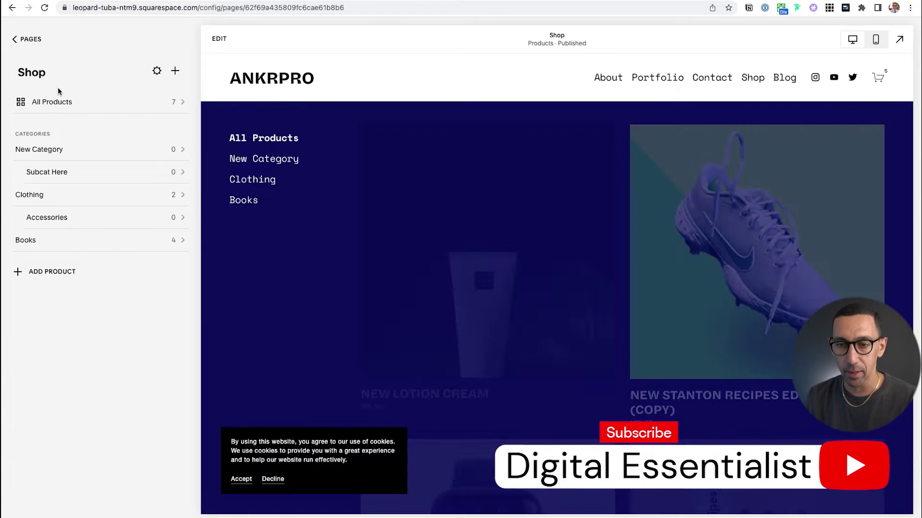
click(55, 102)
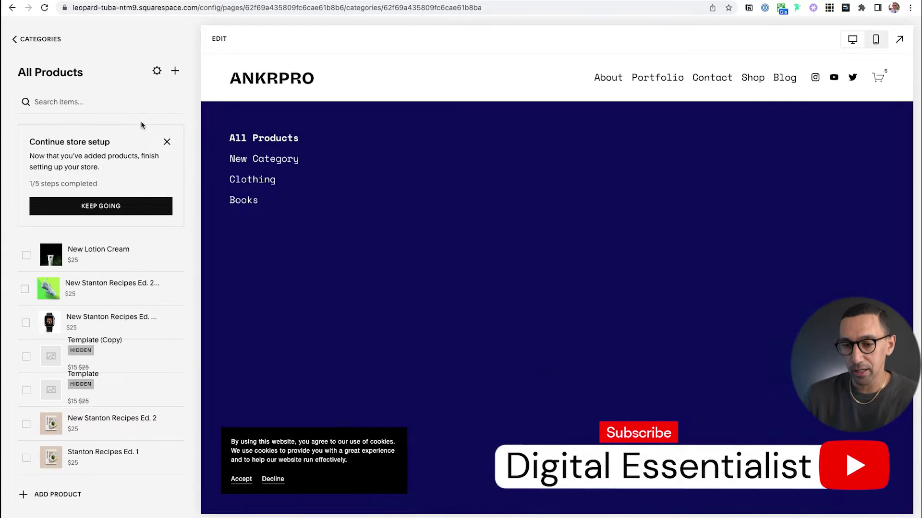
scroll(751, 187, down, 1)
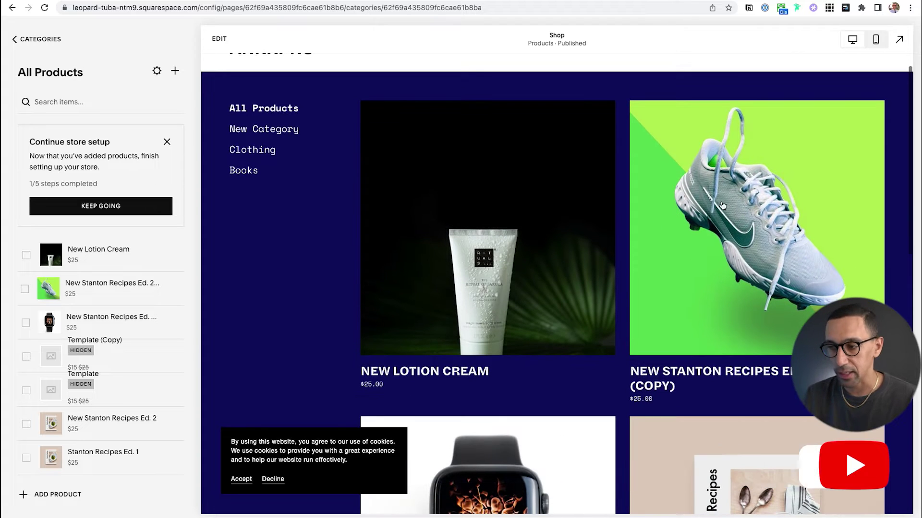
scroll(751, 187, down, 7)
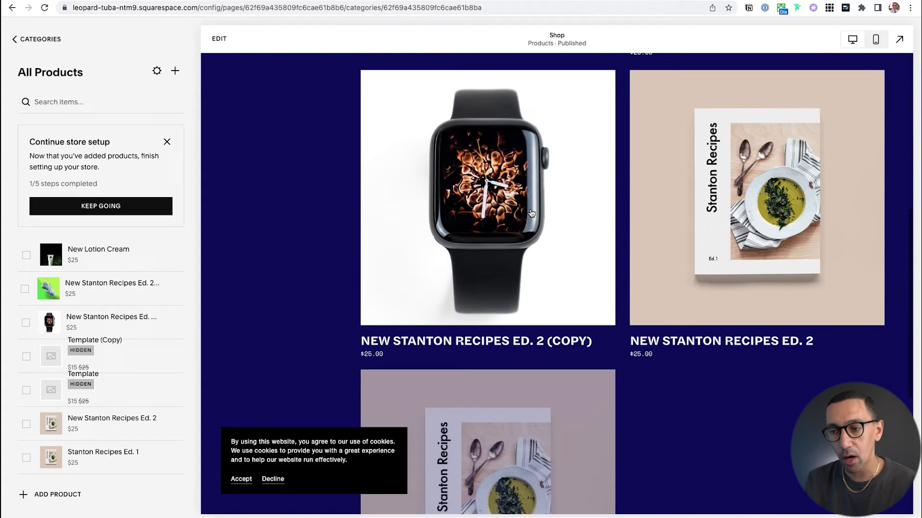
scroll(494, 228, up, 8)
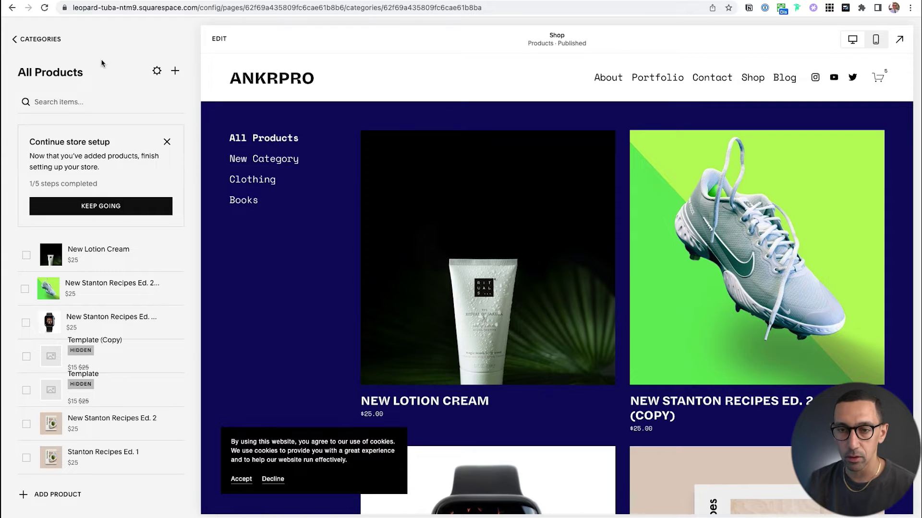
Go back to the site's Pages list with the Shop store still previewed.
click(49, 42)
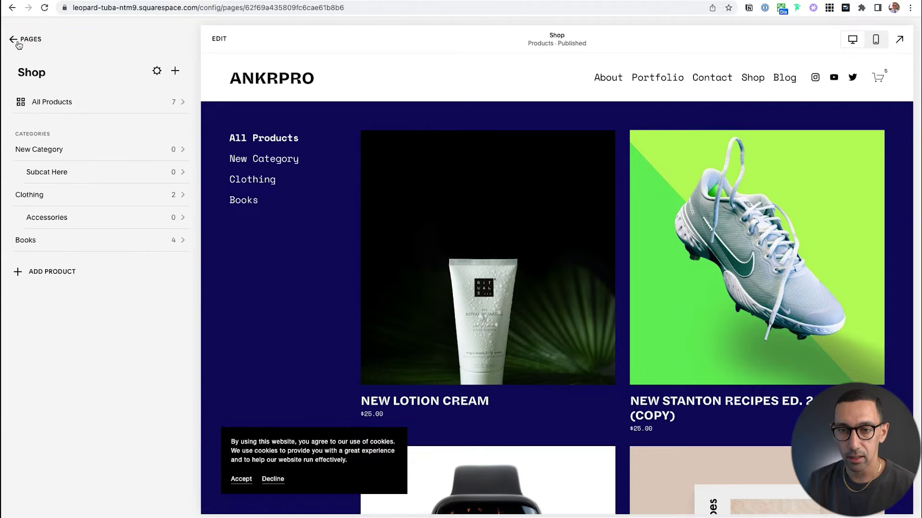
click(23, 43)
click(23, 29)
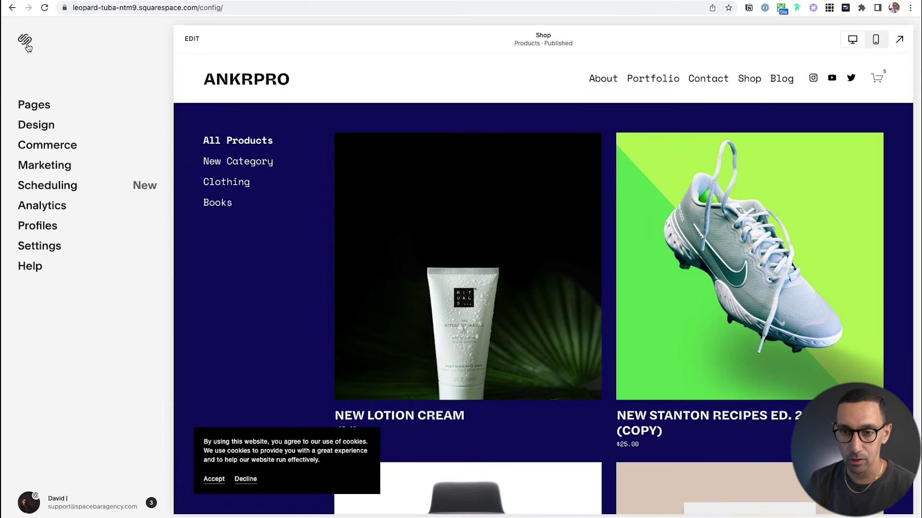
click(38, 103)
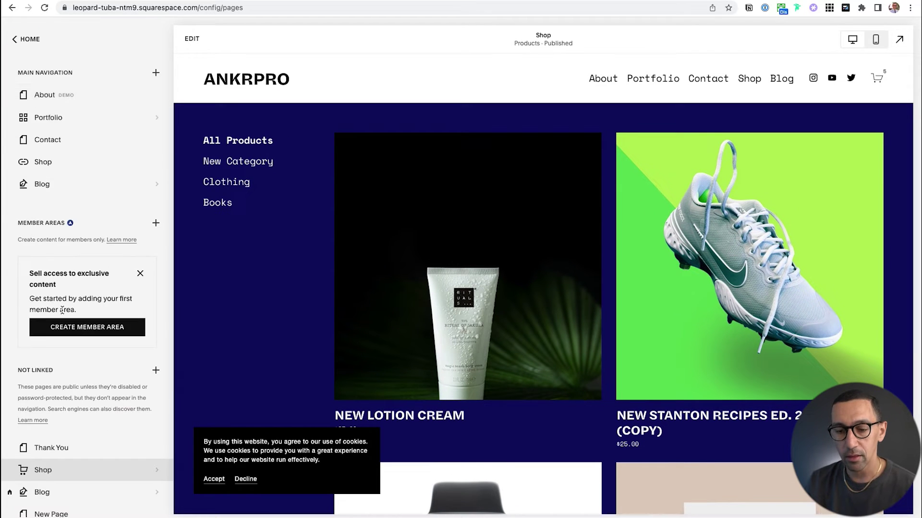
scroll(63, 309, down, 3)
mouse_move(68, 402)
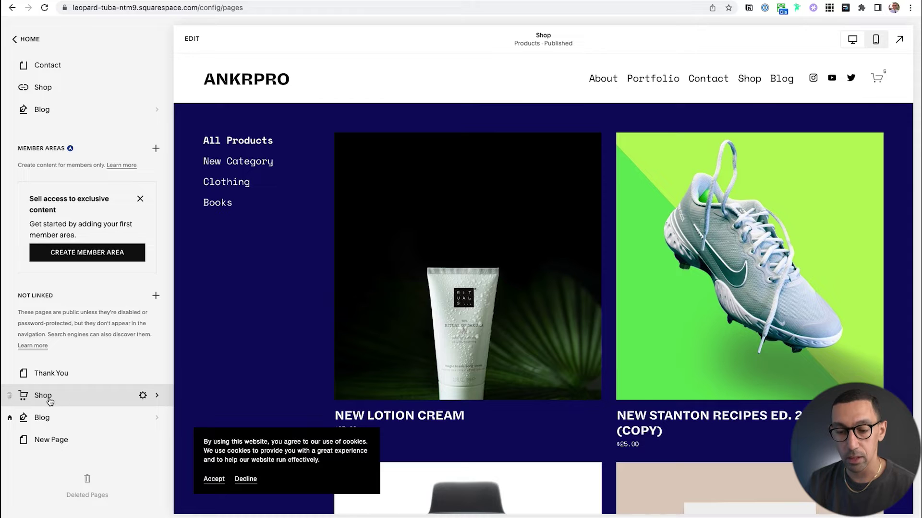
Add a 'New Arrivals' category in the Shop's store settings.
click(143, 396)
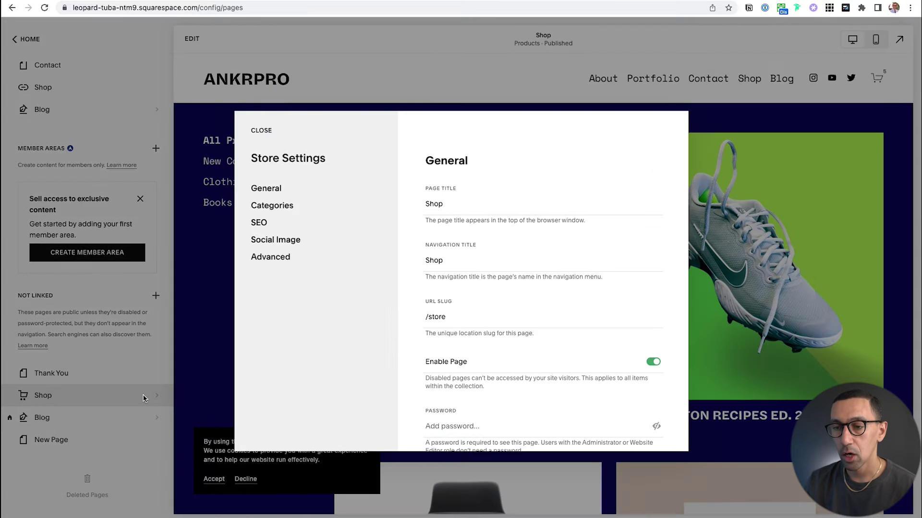
click(272, 206)
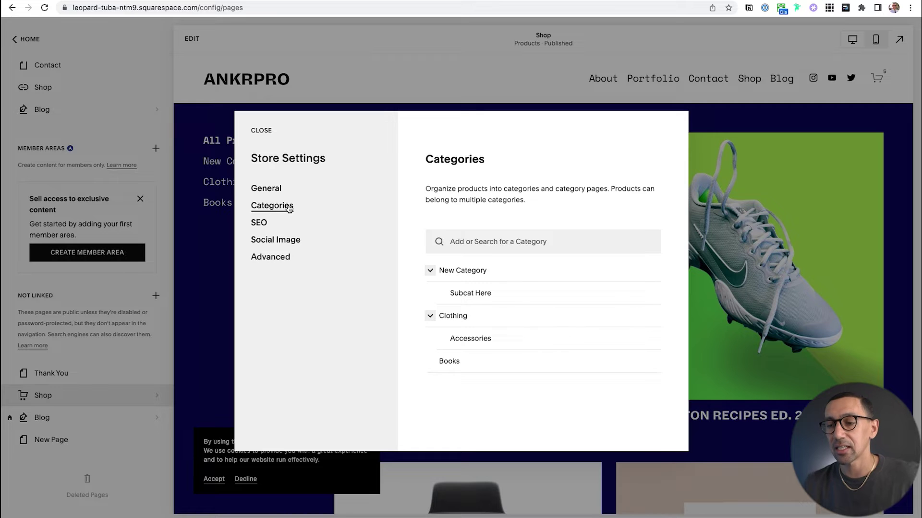
click(496, 242)
text(New Arrivals)
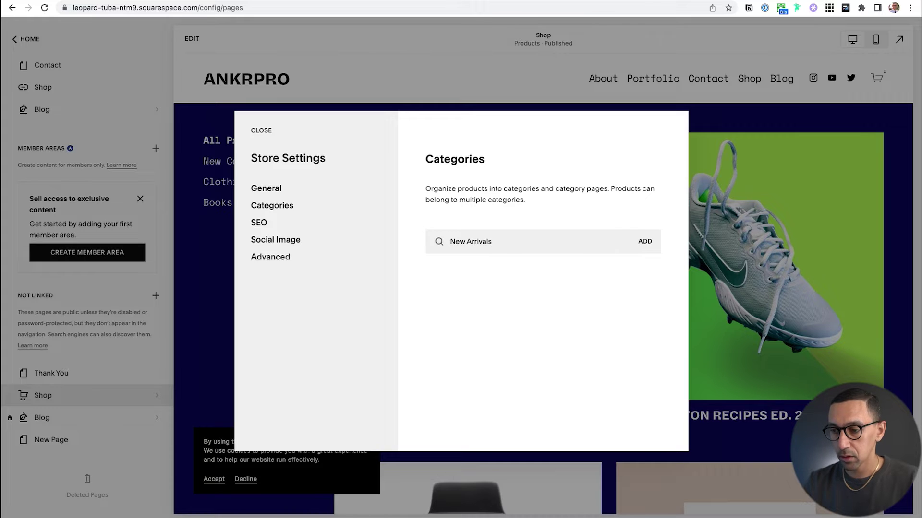
click(645, 242)
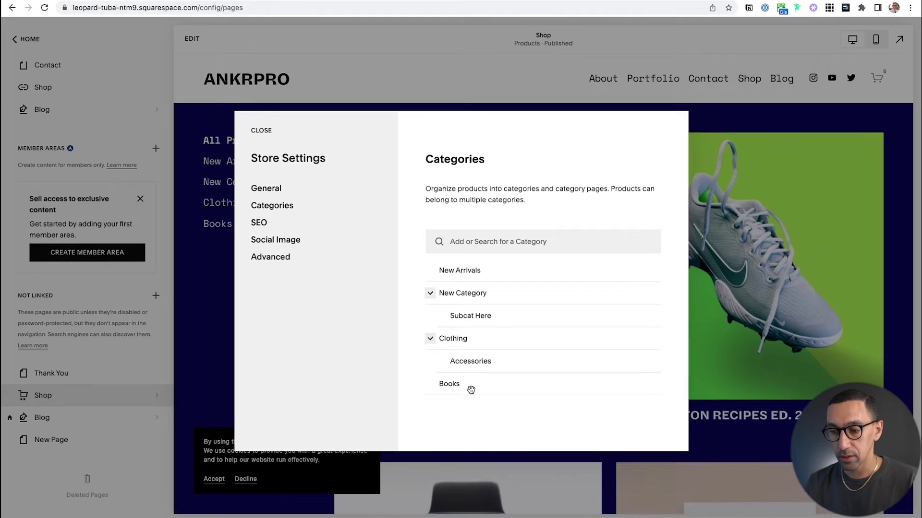
Drag New Arrivals above New Category, Clothing and Books, then close the store settings.
click(431, 293)
click(431, 294)
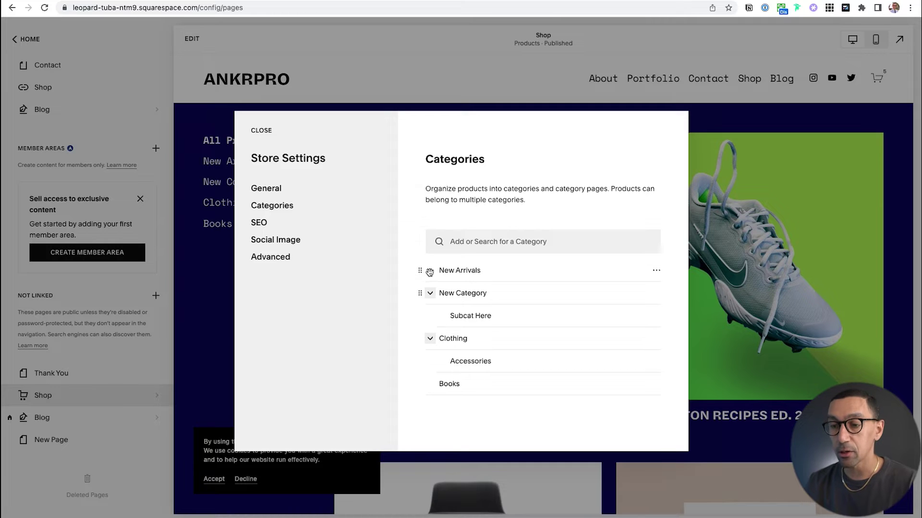
drag(421, 271, 429, 379)
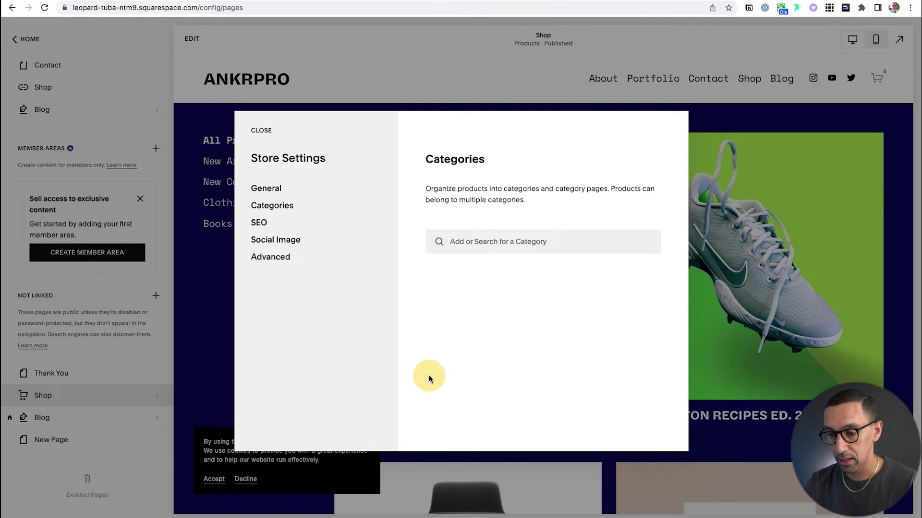
drag(420, 361, 458, 272)
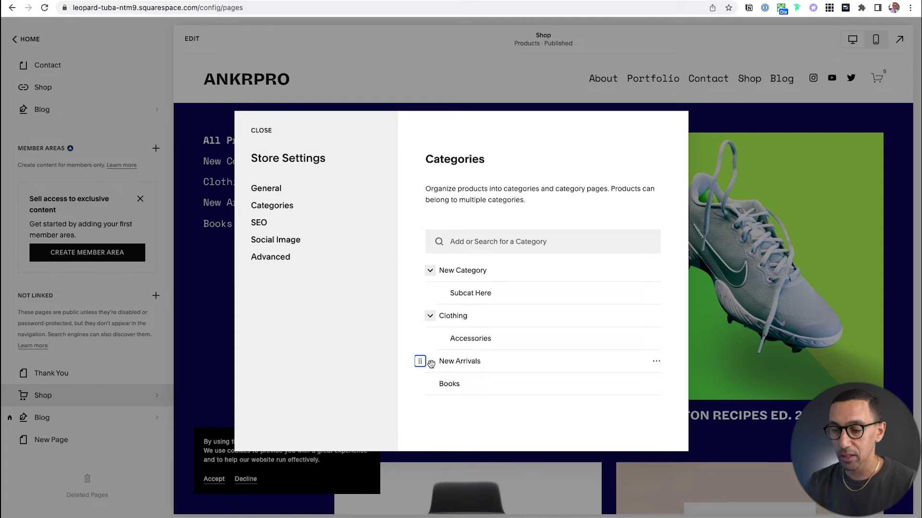
drag(420, 361, 516, 268)
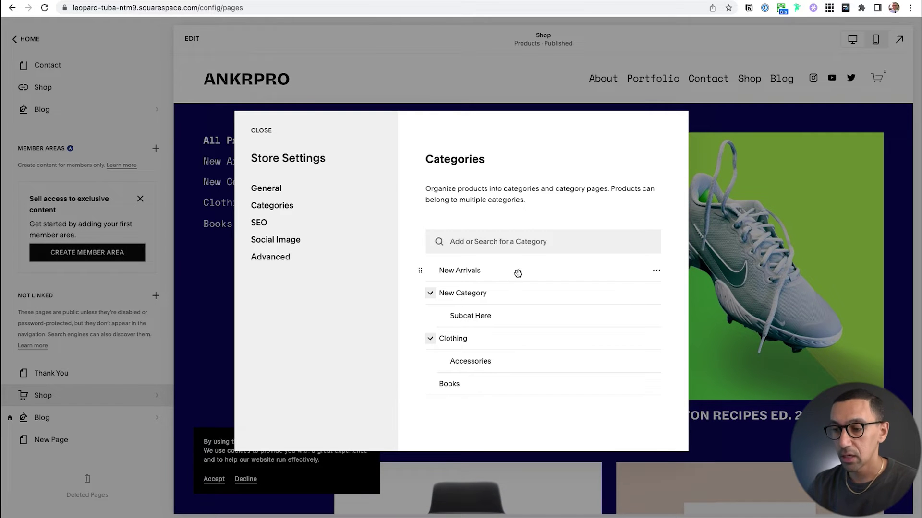
click(656, 272)
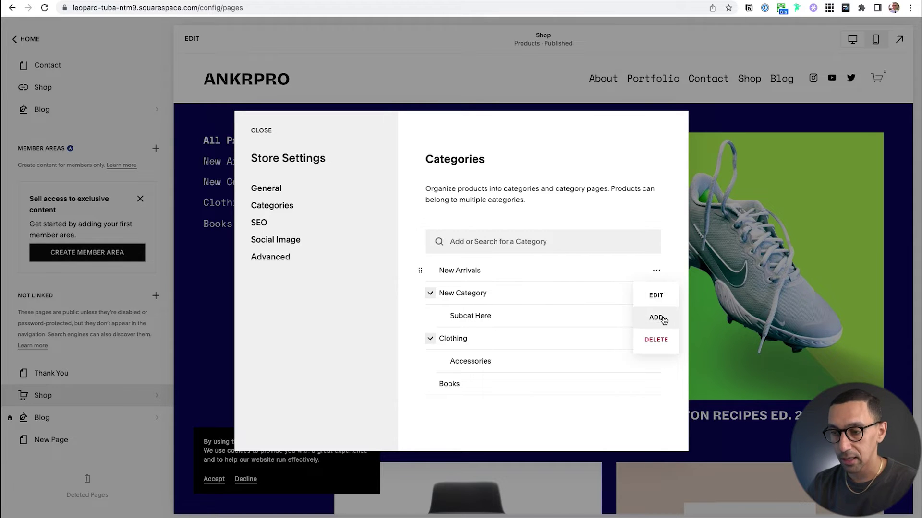
click(262, 131)
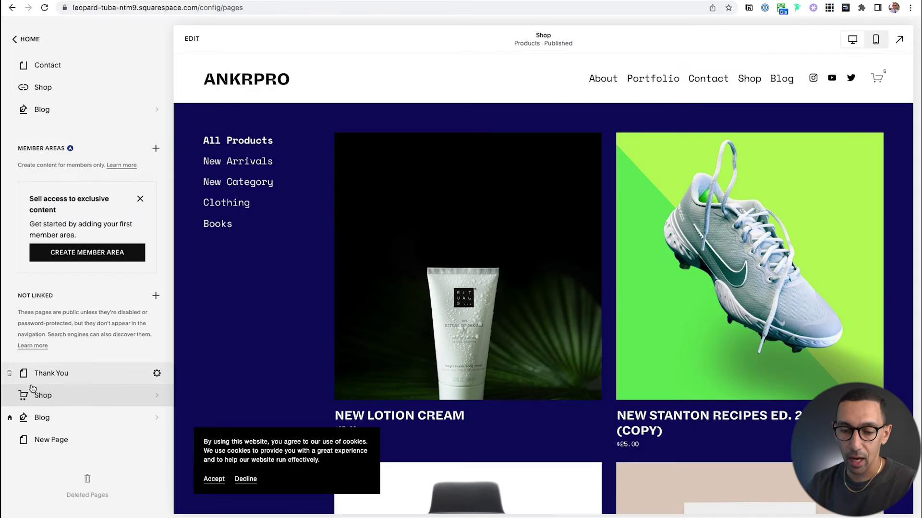
Edit New Lotion Cream from All Products, tick New Arrivals under Categories, and save.
click(43, 395)
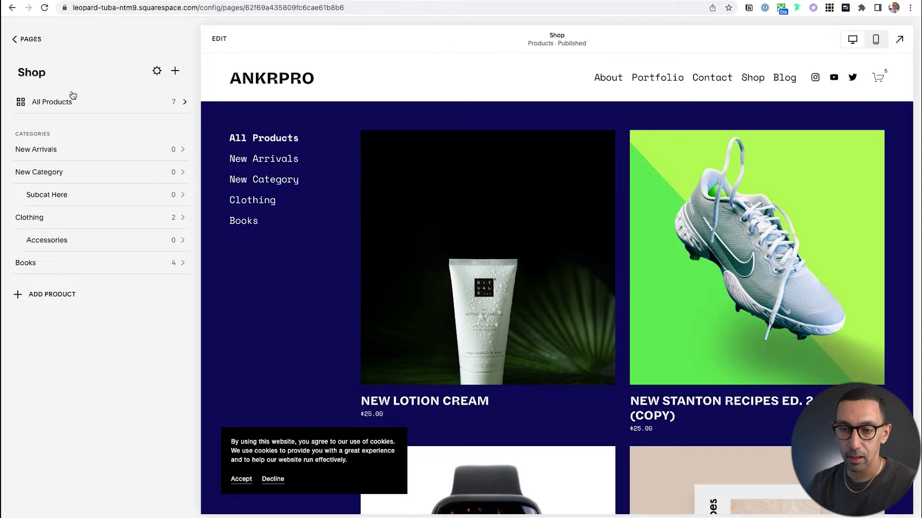
click(57, 103)
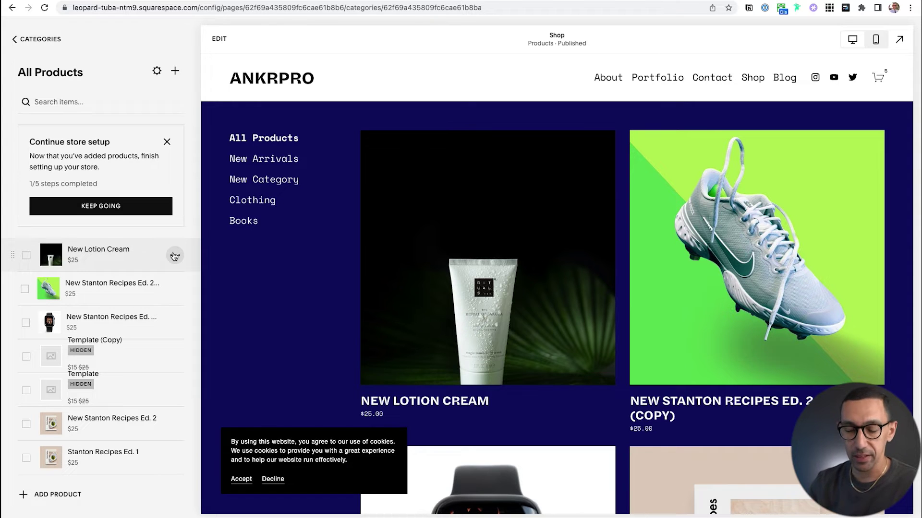
click(174, 255)
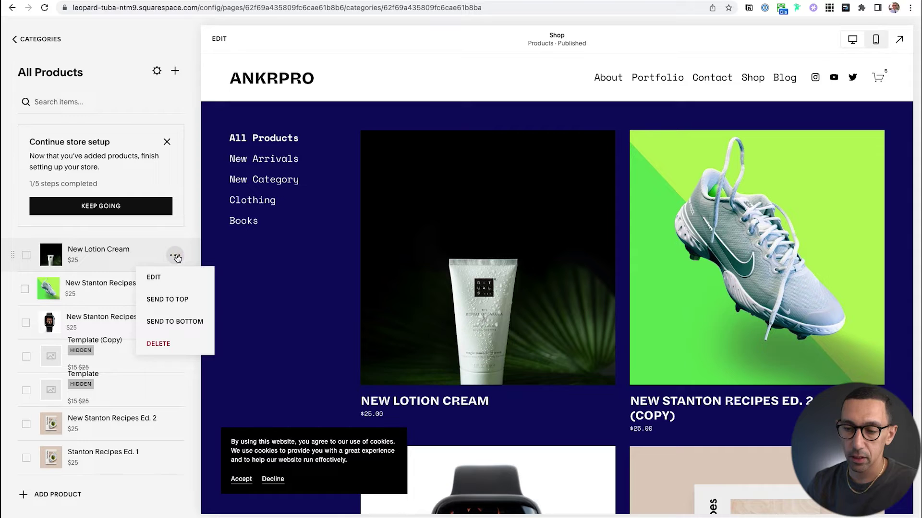
click(176, 276)
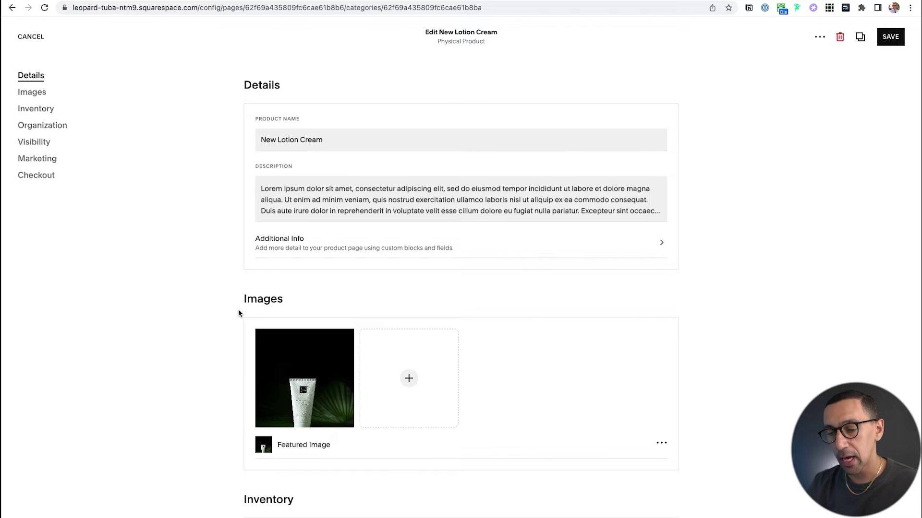
scroll(238, 313, down, 10)
scroll(238, 313, down, 3)
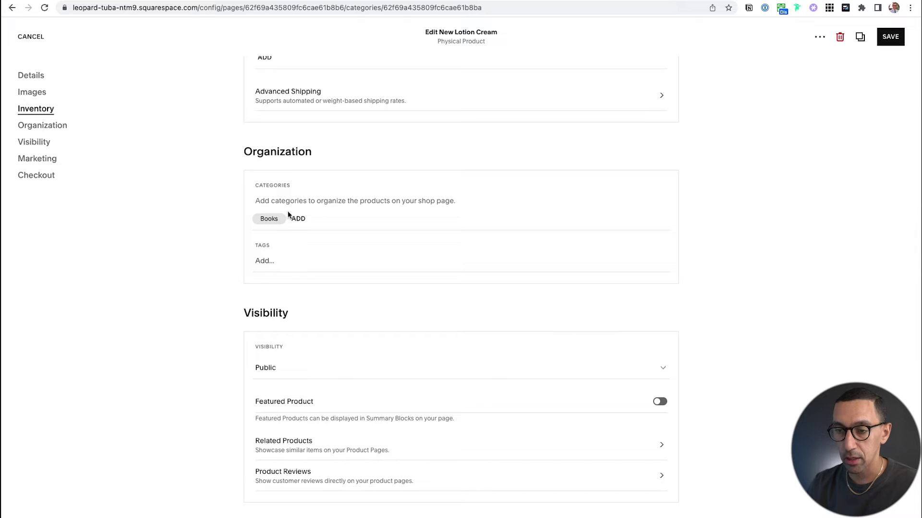
click(298, 219)
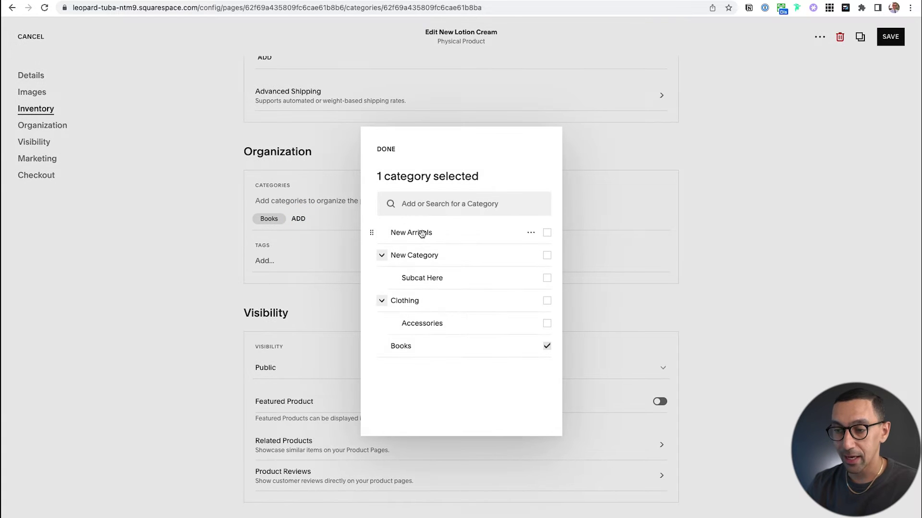
click(547, 233)
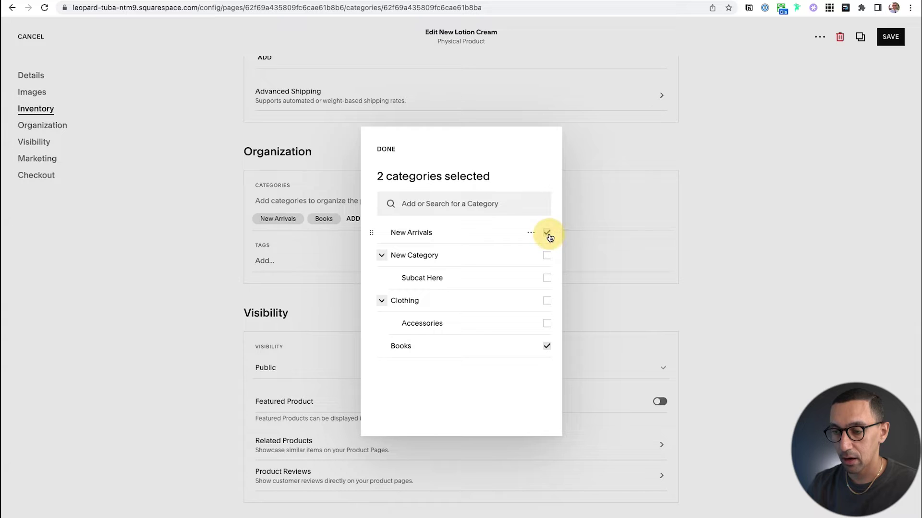
click(385, 150)
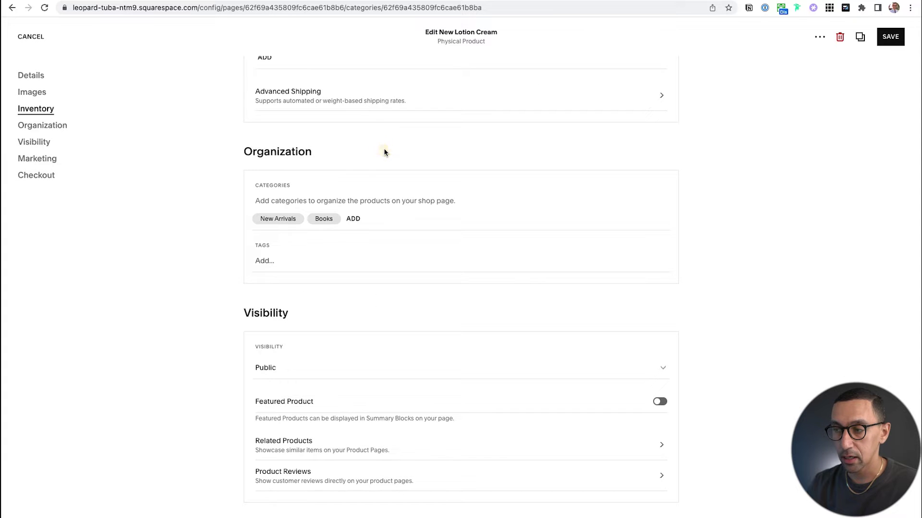
click(890, 37)
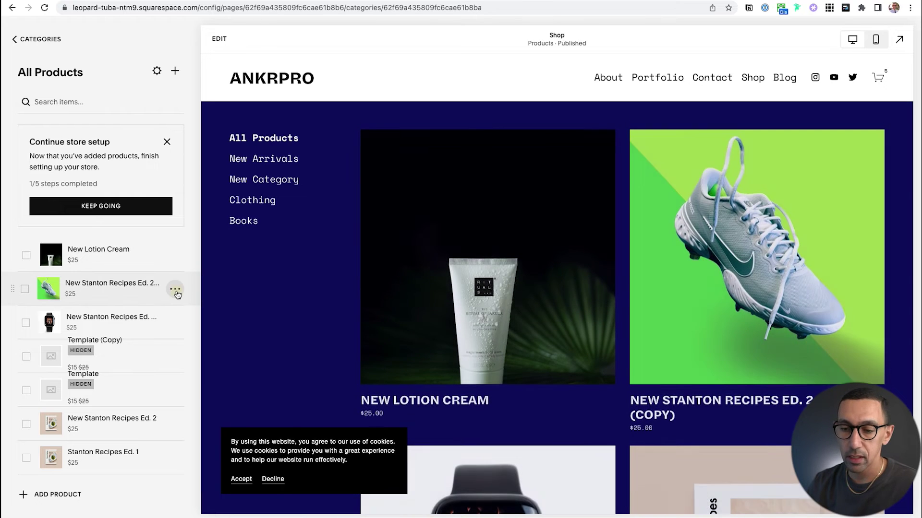
Edit New Stanton Recipes Ed. 2 (Copy) (Copy), tick New Arrivals under Categories, and save.
click(175, 289)
click(181, 310)
scroll(350, 322, down, 15)
click(299, 217)
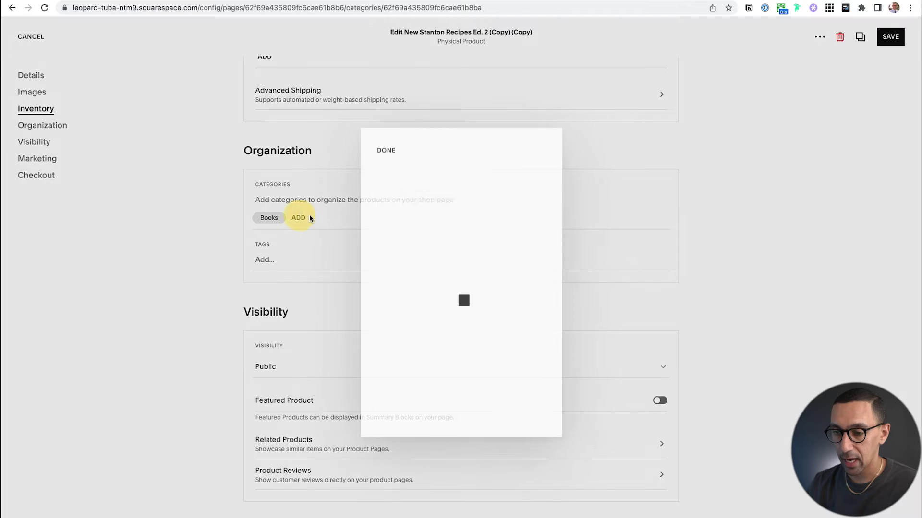
click(546, 233)
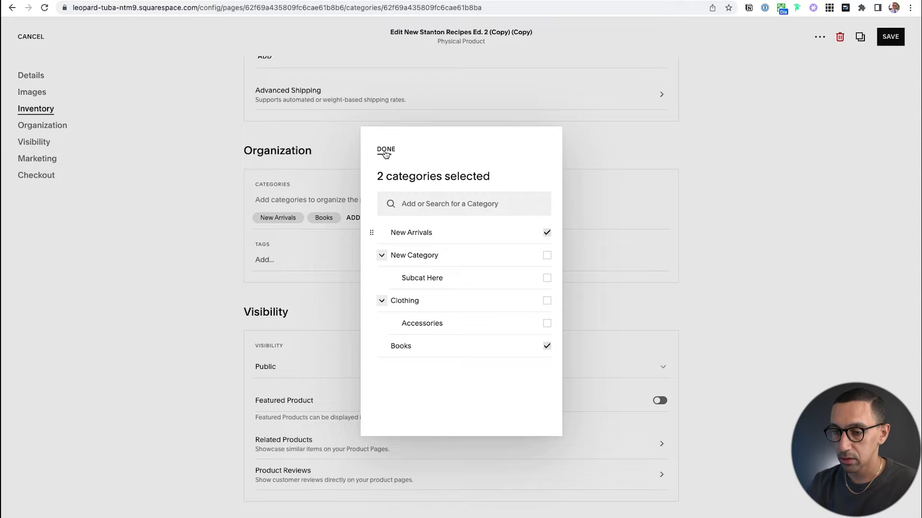
click(386, 151)
click(890, 37)
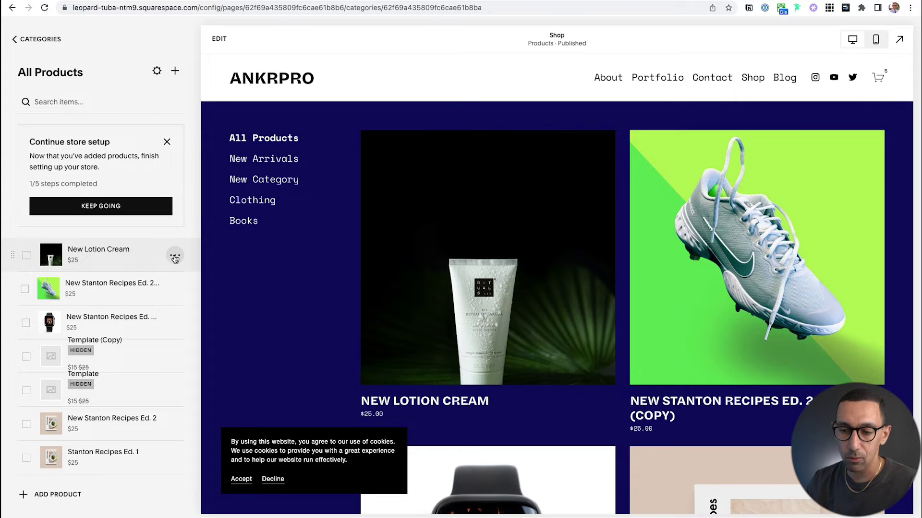
Duplicate New Lotion Cream and delete the '(Copy)' suffix from the copy's name.
click(175, 258)
click(177, 276)
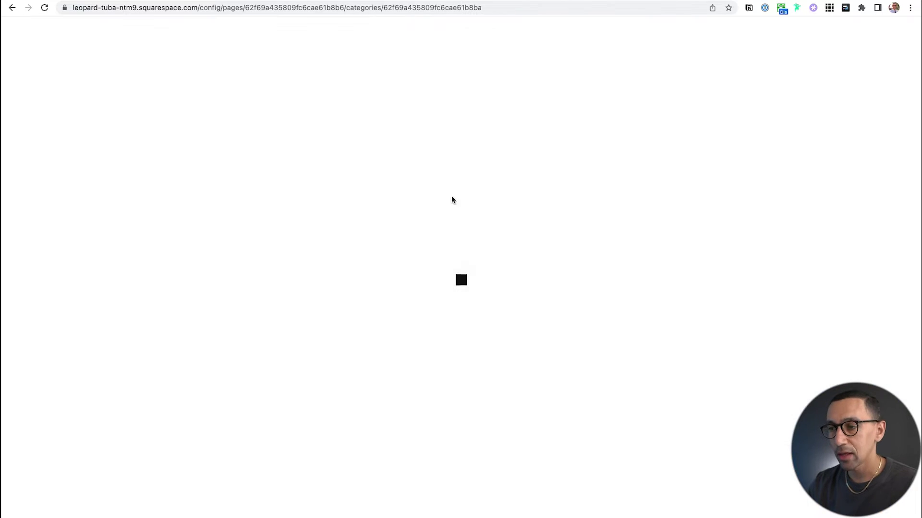
click(860, 40)
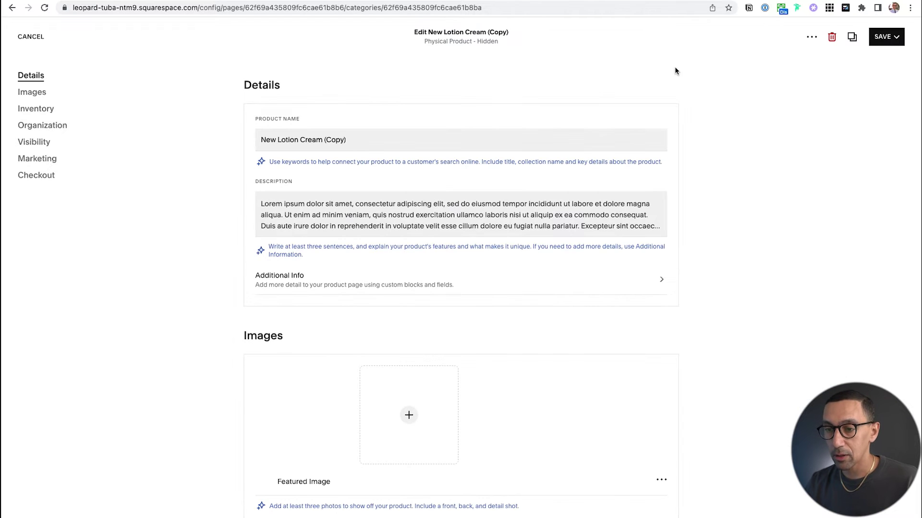
click(363, 140)
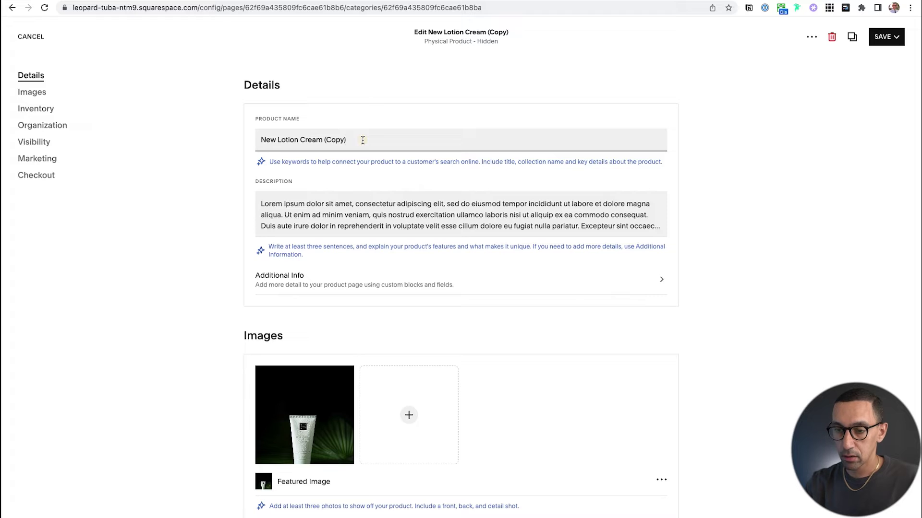
key(BackSpace)
key(BackSpace)
key(BackSpace)
key(BackSpace)
key(BackSpace)
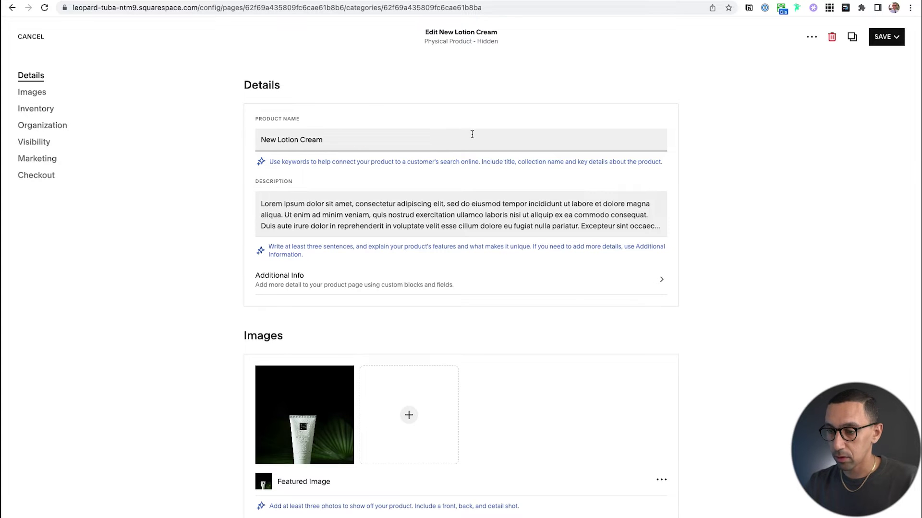
Keep the copy in New Arrivals and Books, then publish it.
scroll(472, 135, down, 2)
scroll(472, 135, down, 3)
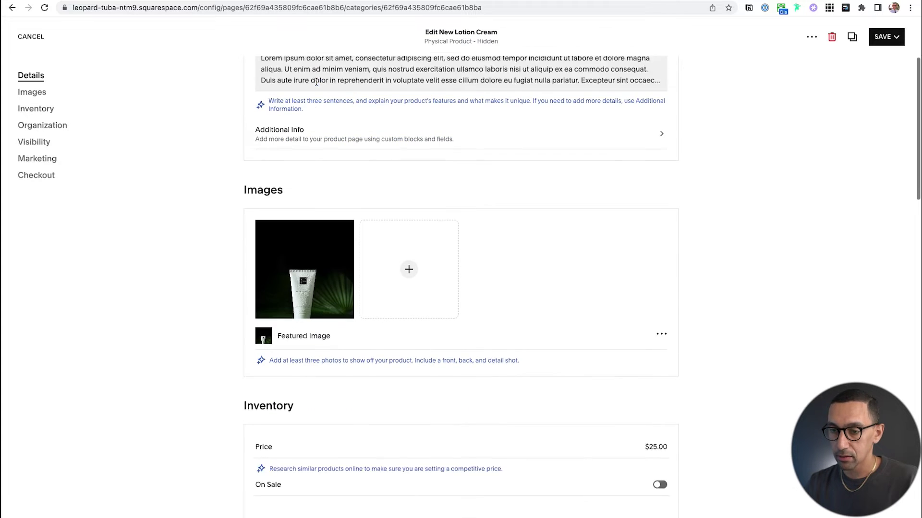
scroll(348, 152, down, 6)
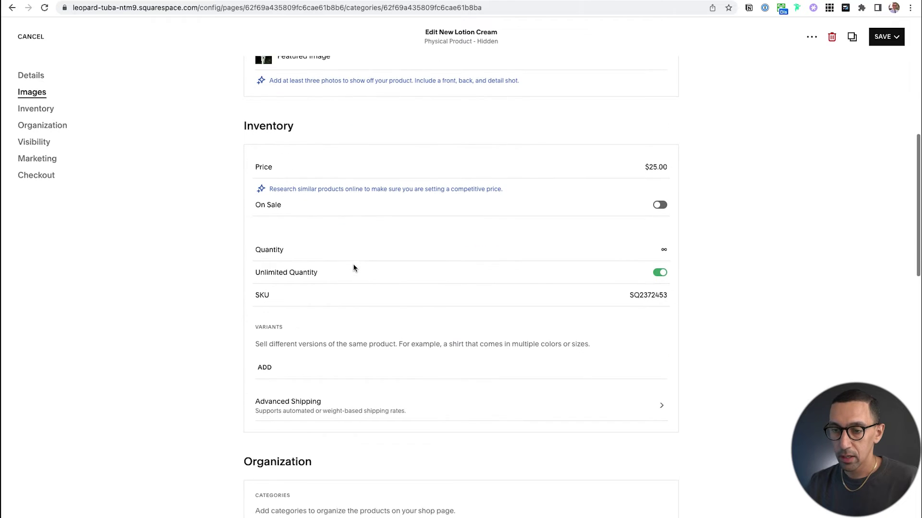
scroll(332, 230, down, 4)
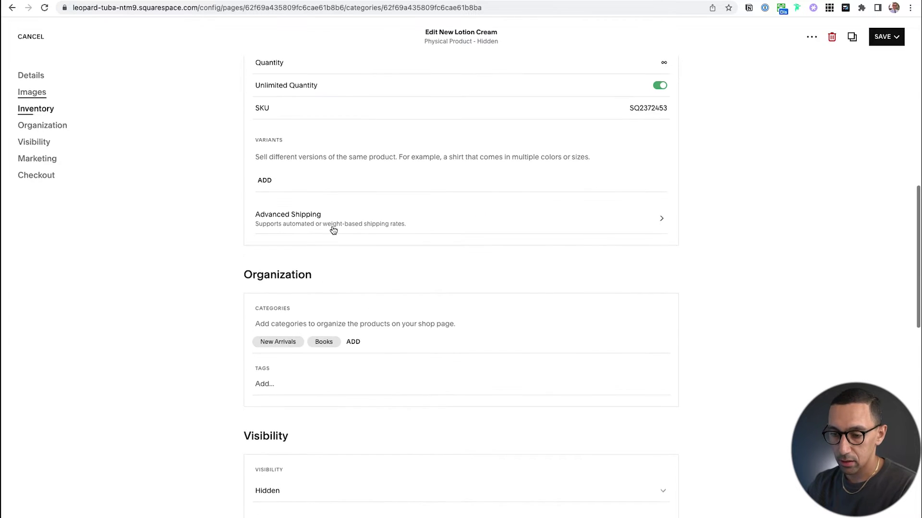
click(301, 340)
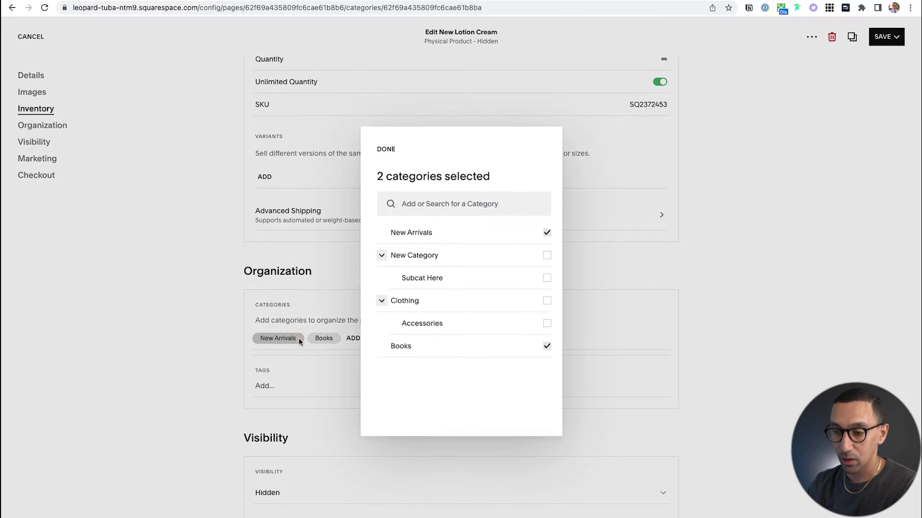
click(548, 234)
click(387, 150)
scroll(386, 312, down, 1)
click(298, 289)
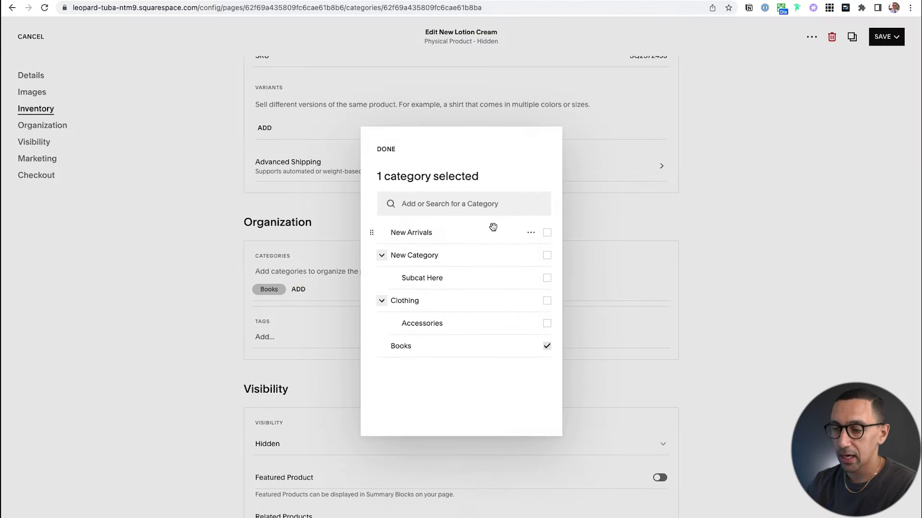
click(547, 233)
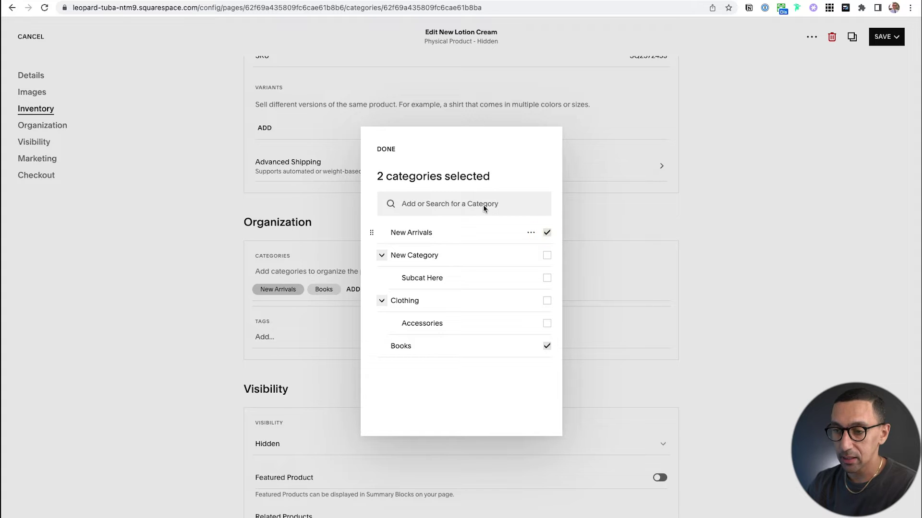
click(383, 150)
click(890, 36)
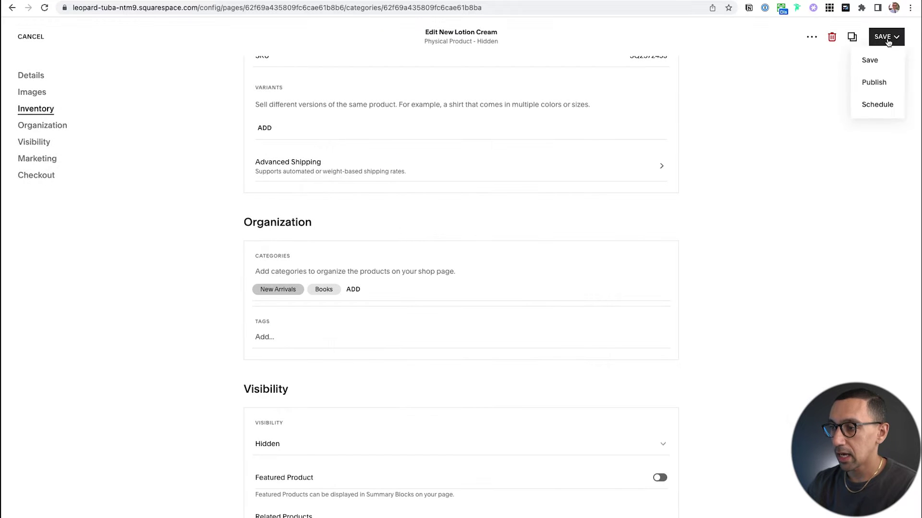
click(883, 82)
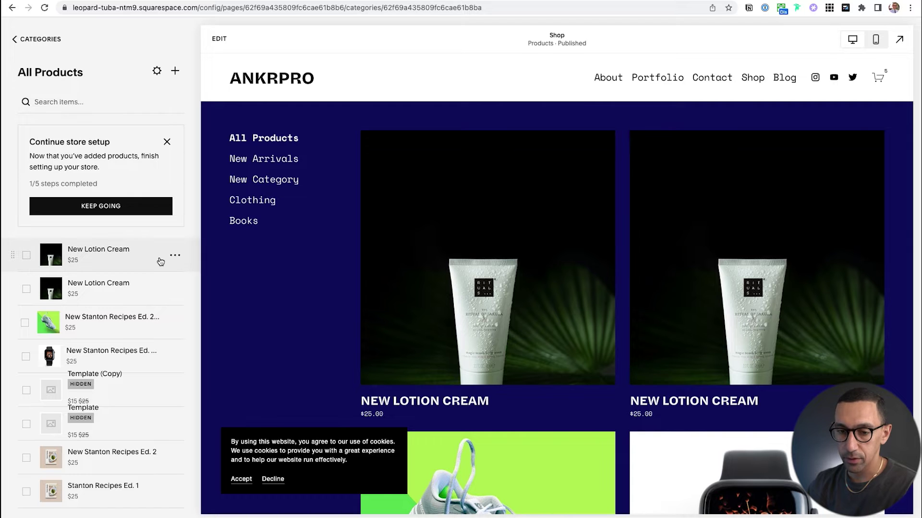
Move the first New Lotion Cream to fourth place, preview New Arrivals, then edit the Shop page.
drag(12, 254, 13, 355)
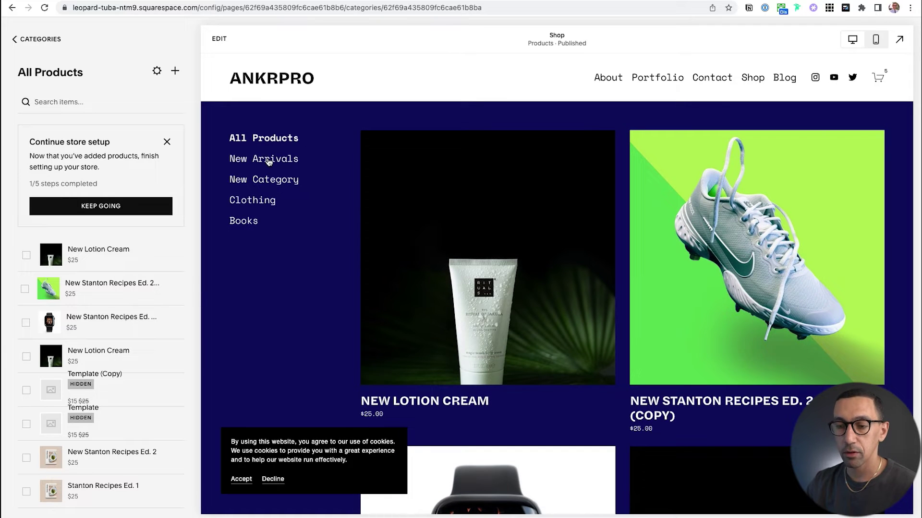
click(268, 160)
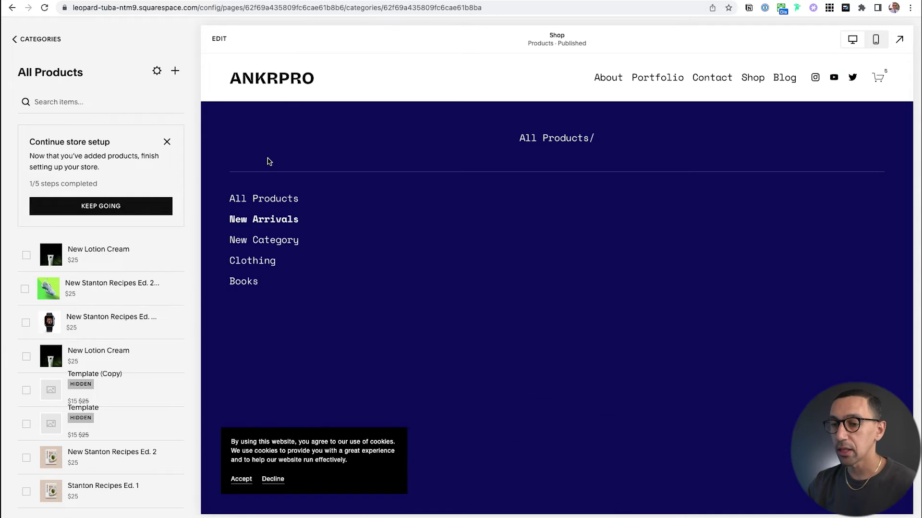
scroll(507, 206, down, 5)
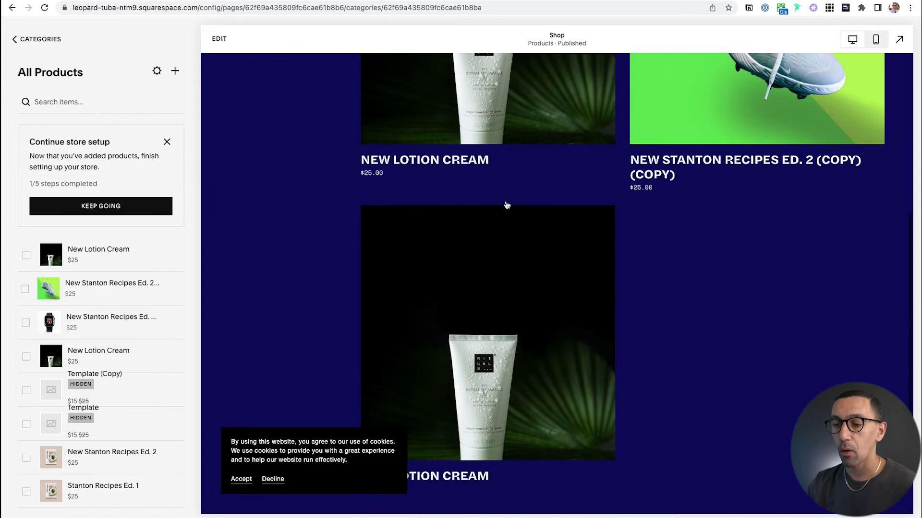
scroll(507, 205, up, 5)
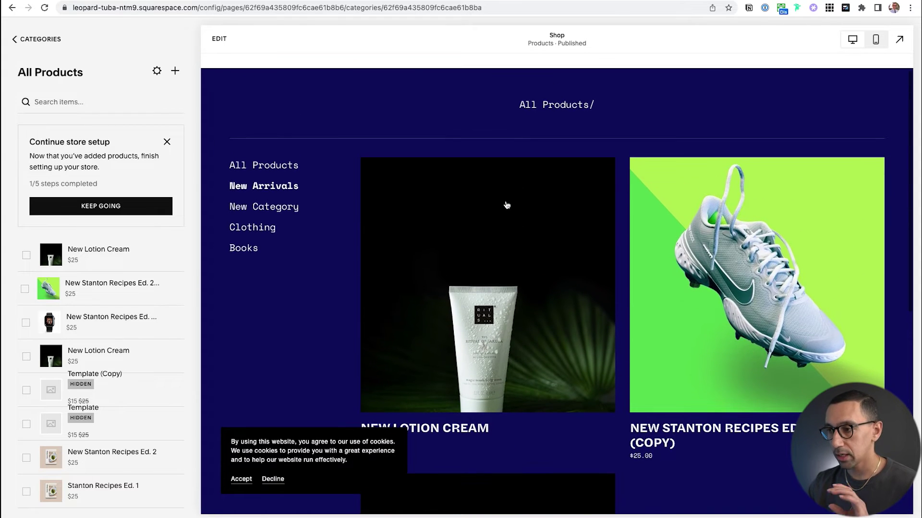
scroll(506, 206, up, 1)
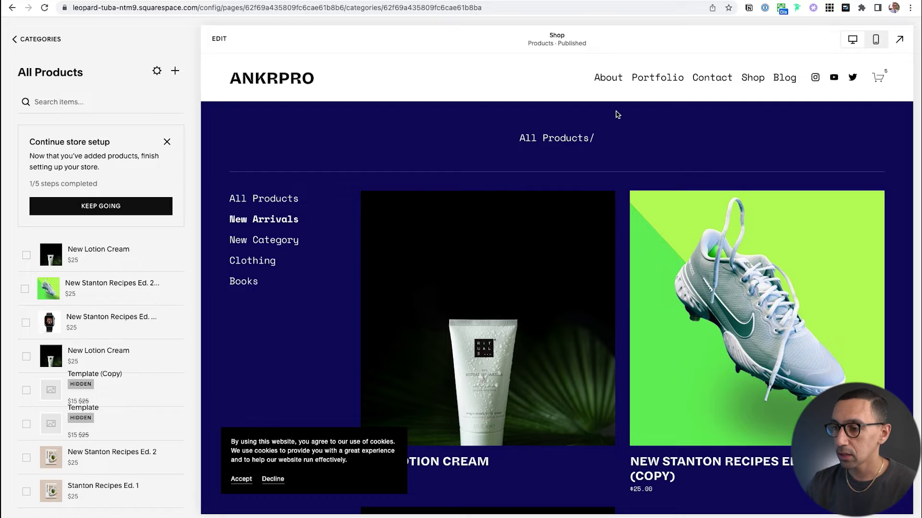
click(753, 77)
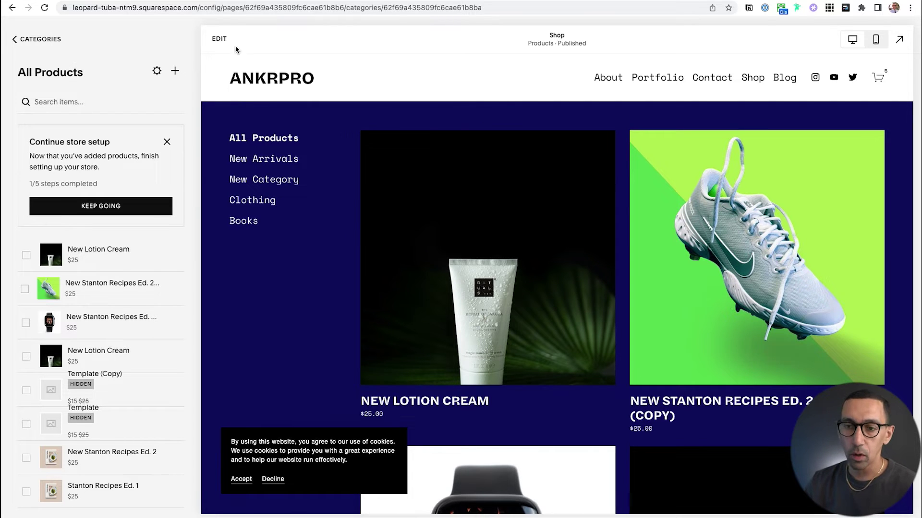
click(220, 39)
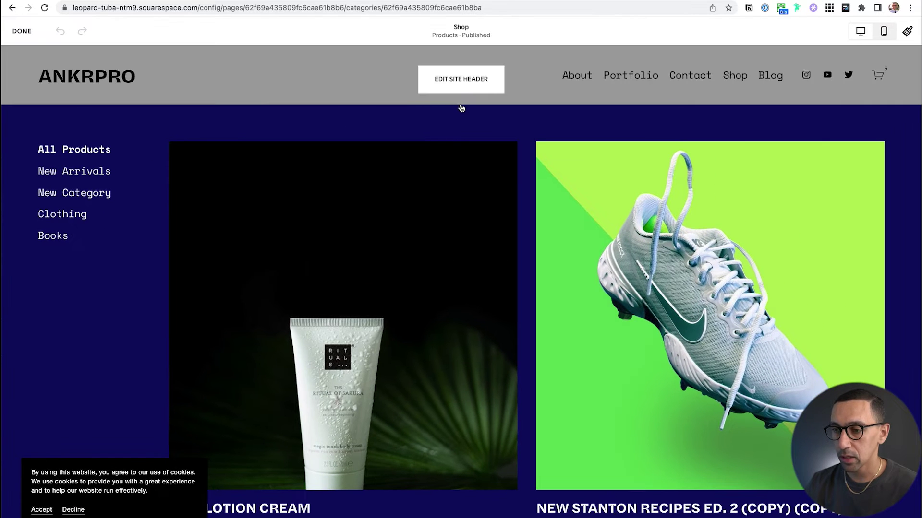
Insert a blank section below the header, above the Shop's category list and product grid.
mouse_move(477, 118)
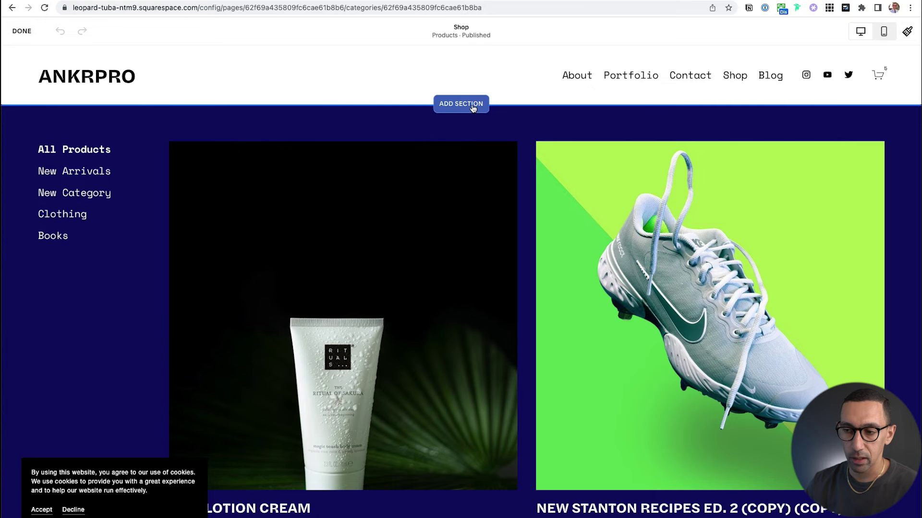
click(474, 107)
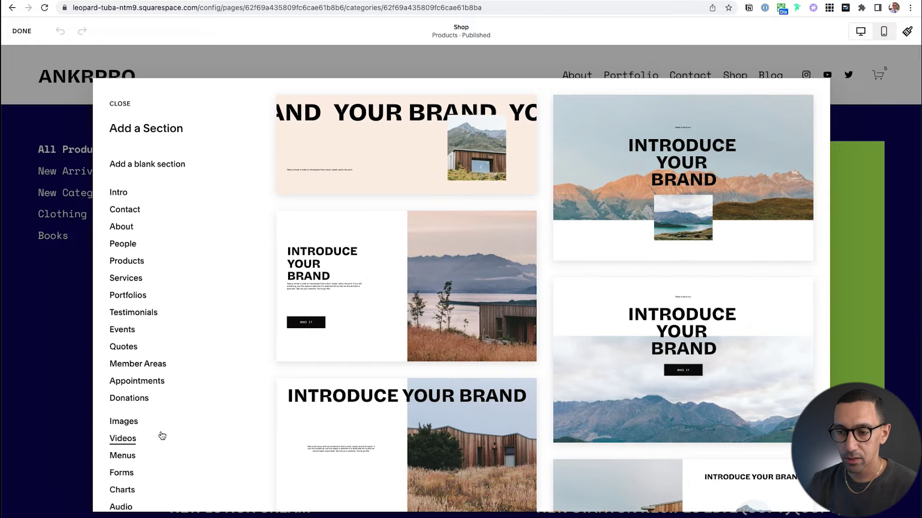
scroll(150, 393, down, 3)
click(133, 447)
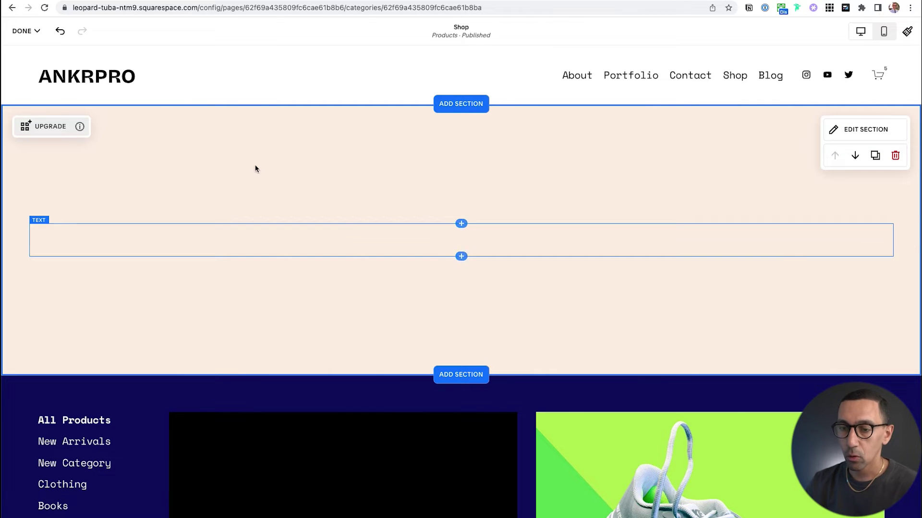
click(479, 248)
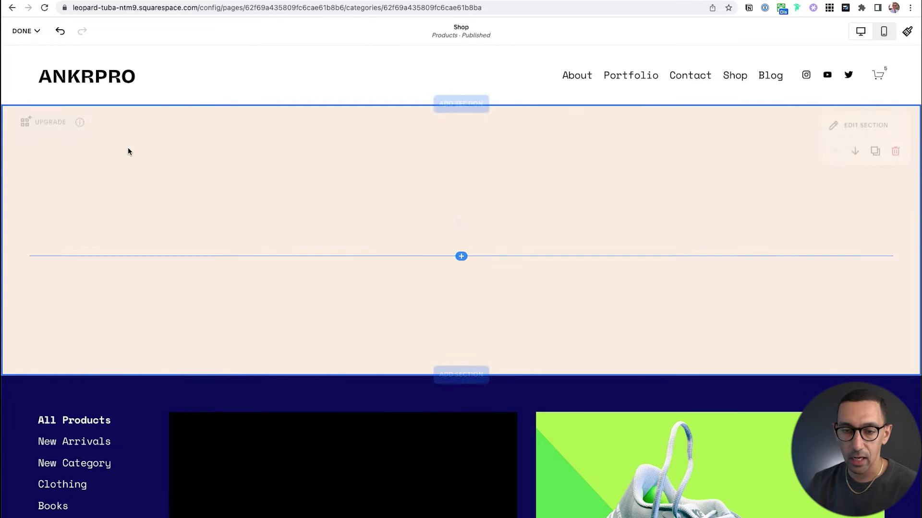
Insert a Summary block into the new section, found by searching 'summ'.
click(461, 257)
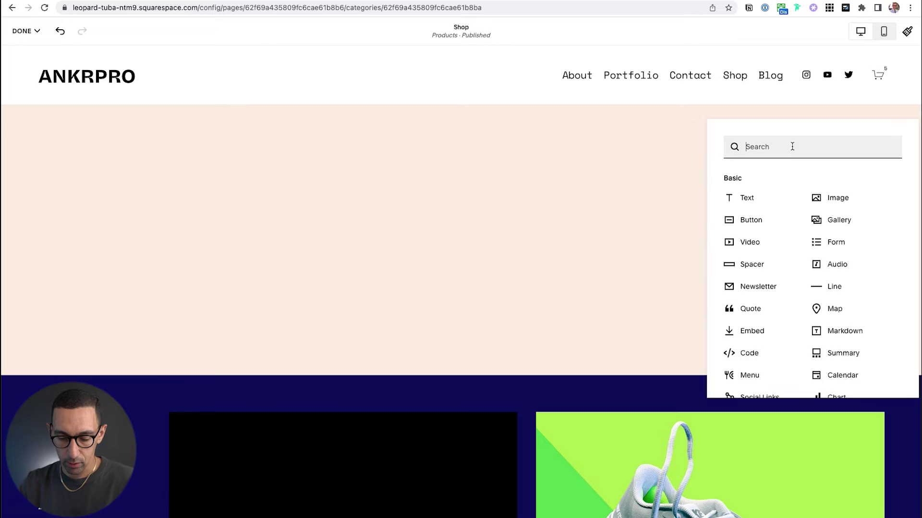
text(summ)
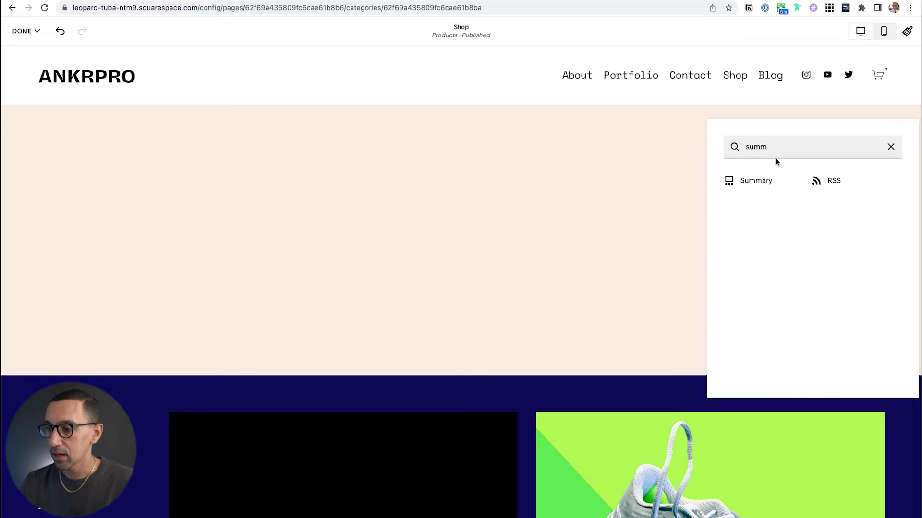
click(750, 181)
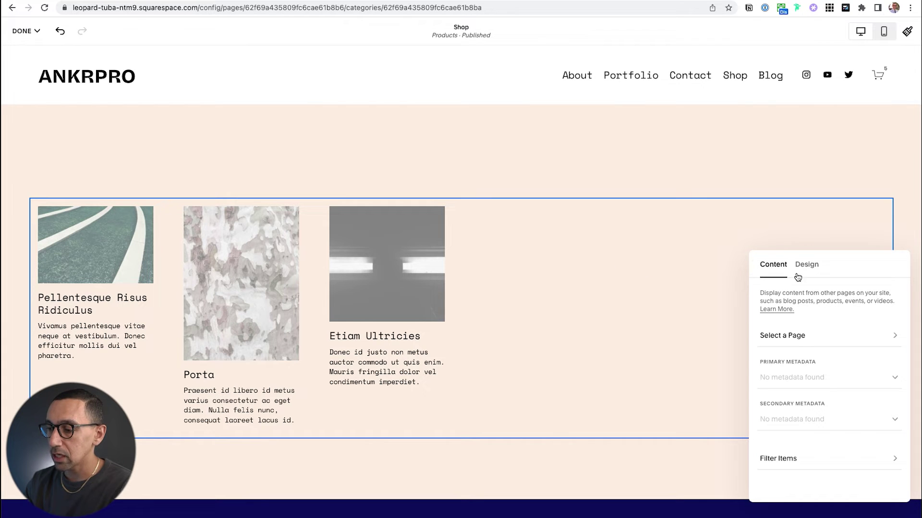
Point the summary at the Shop page and filter its items to the New Arrivals category.
click(789, 332)
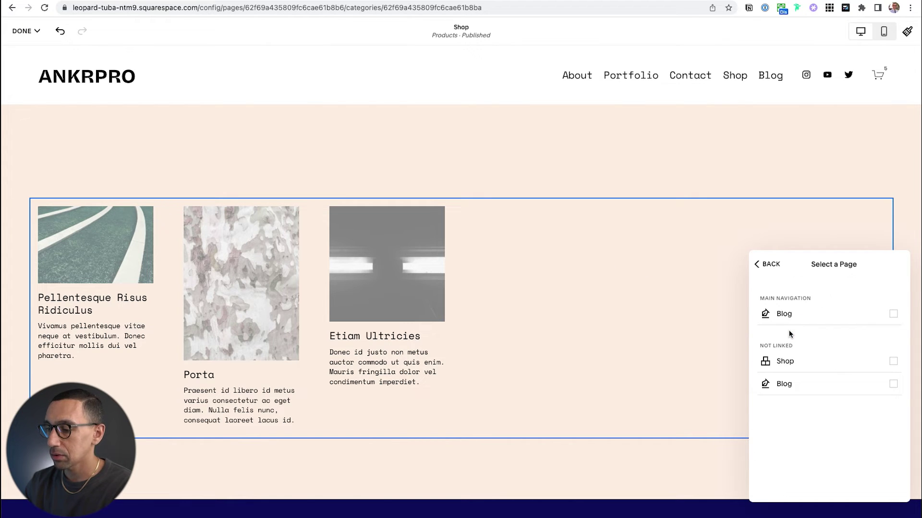
click(803, 361)
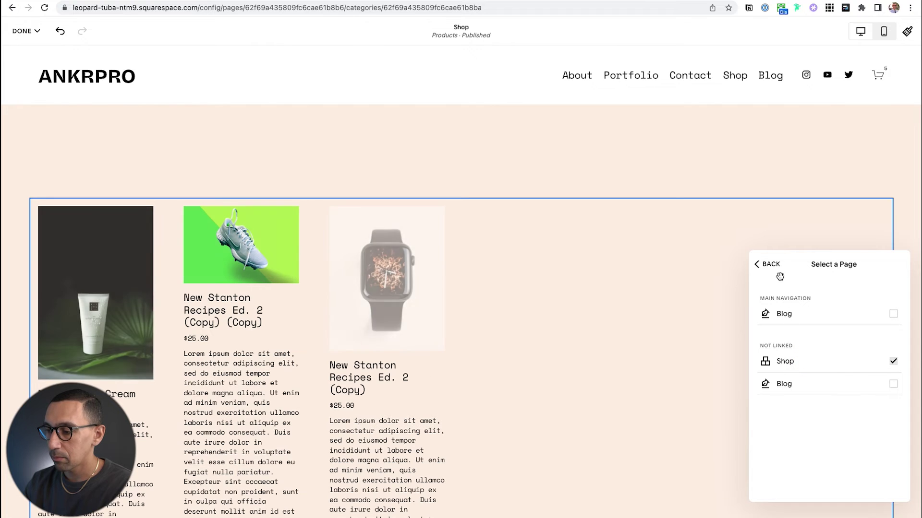
click(769, 265)
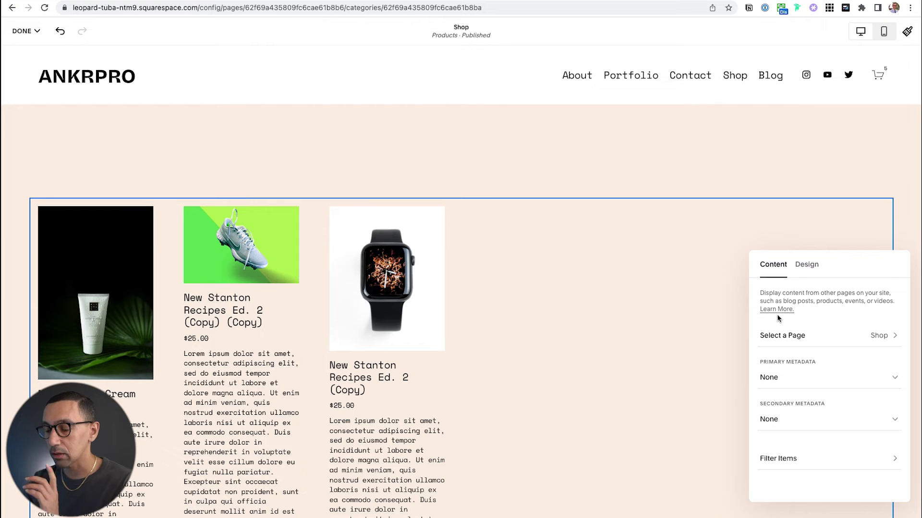
click(780, 460)
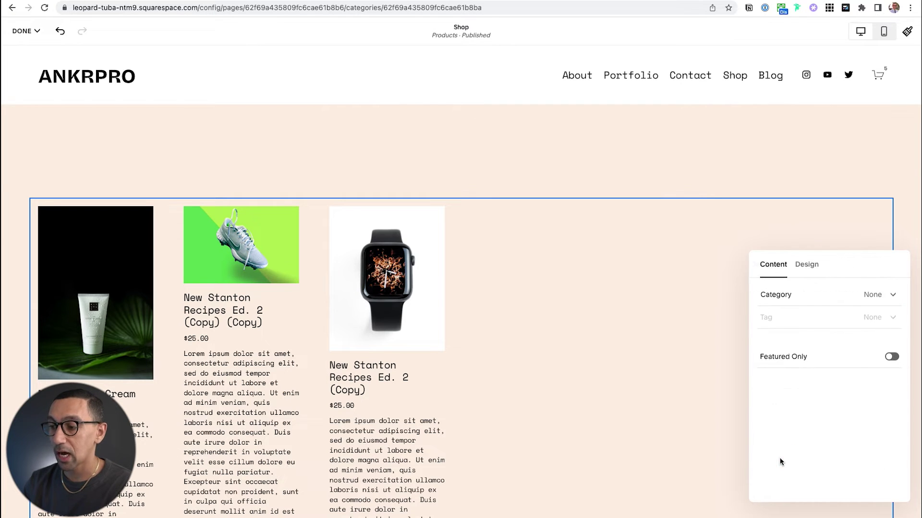
click(882, 295)
click(805, 316)
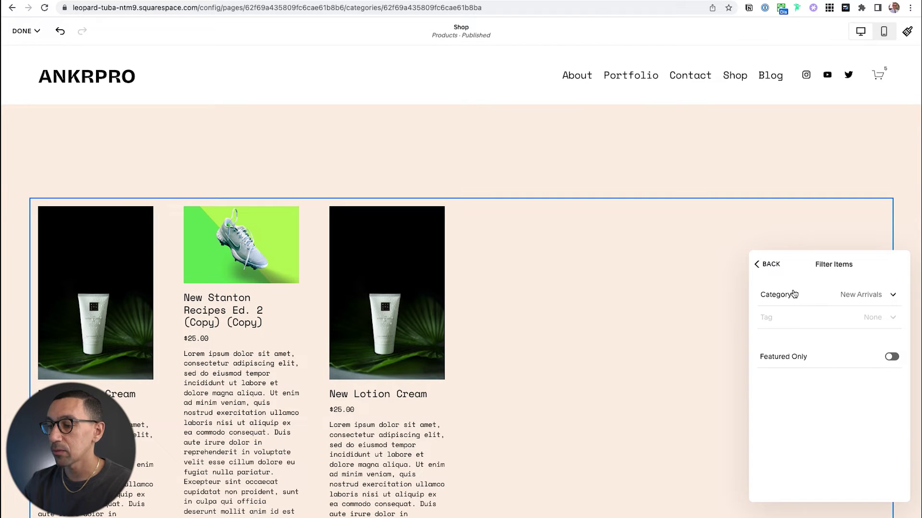
click(773, 264)
click(812, 265)
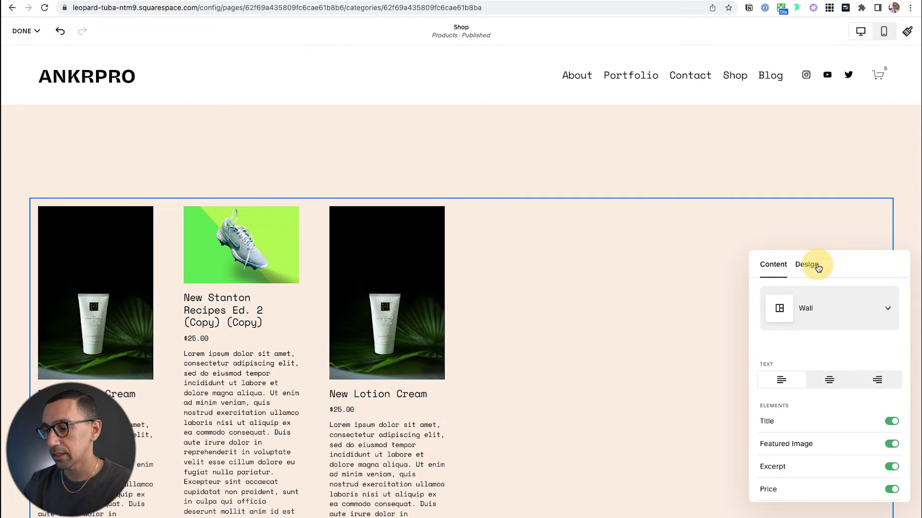
Switch the summary to the Carousel layout and adjust the number of items.
click(810, 309)
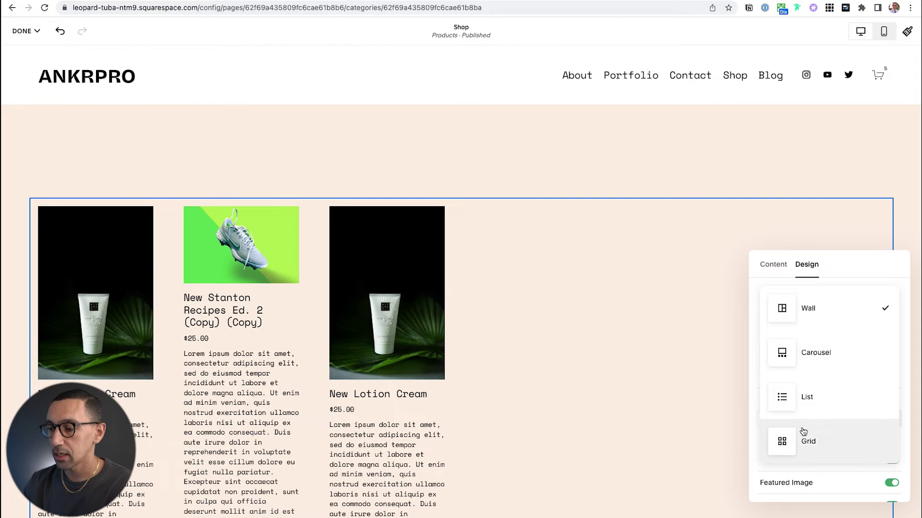
click(816, 354)
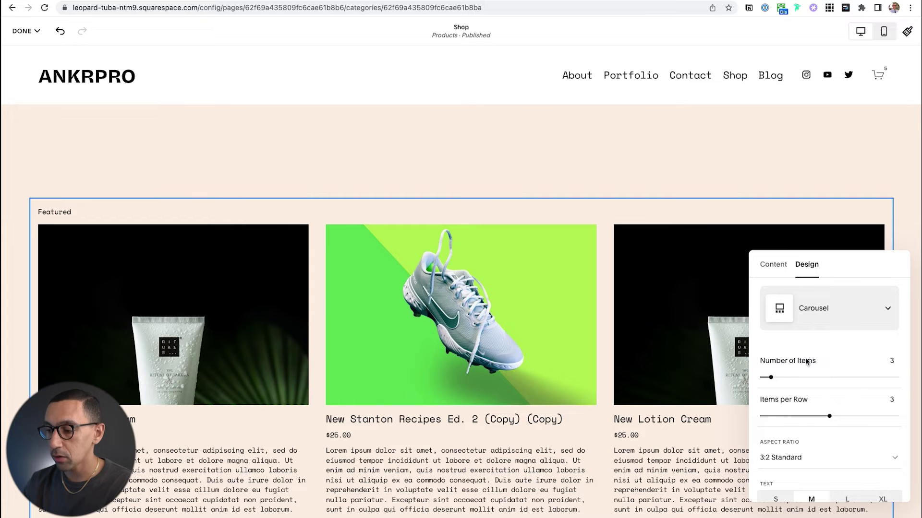
scroll(807, 361, down, 3)
drag(773, 317, 912, 322)
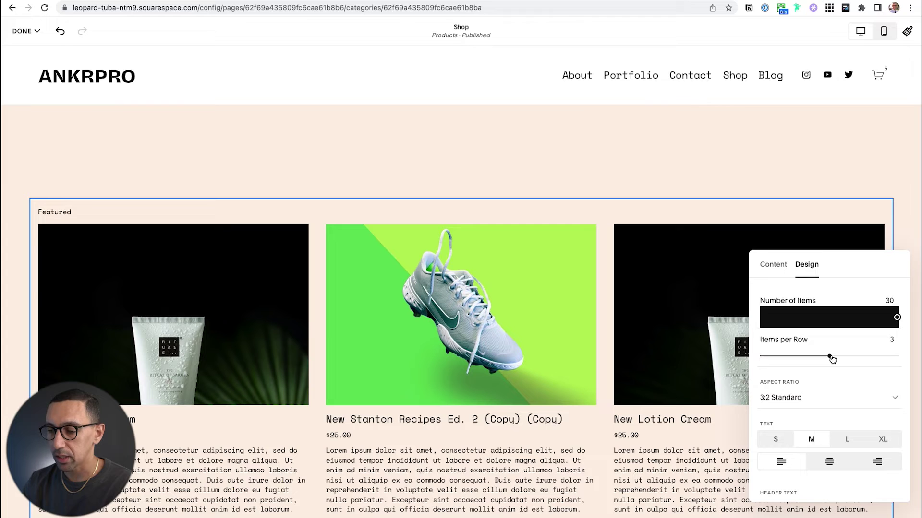
Set the image aspect ratio to 1:1 Square and centre titles, prices and excerpts.
scroll(816, 319, down, 3)
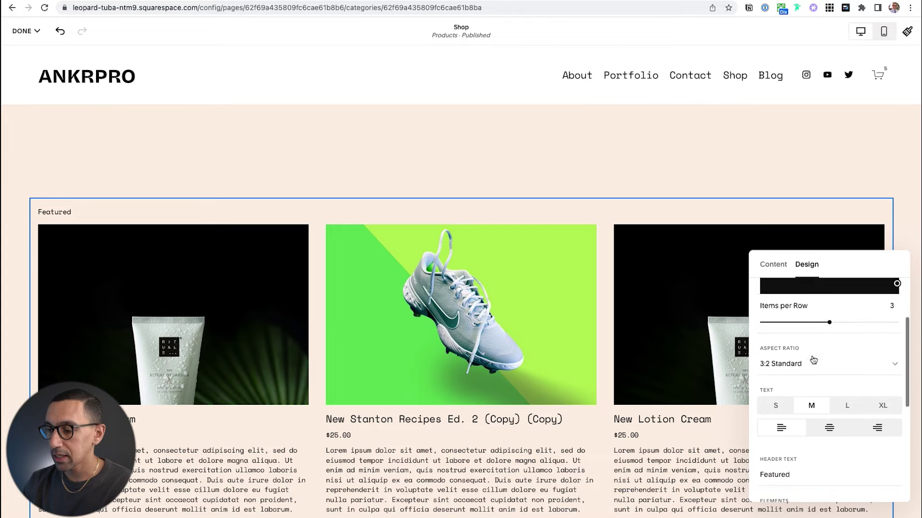
click(791, 320)
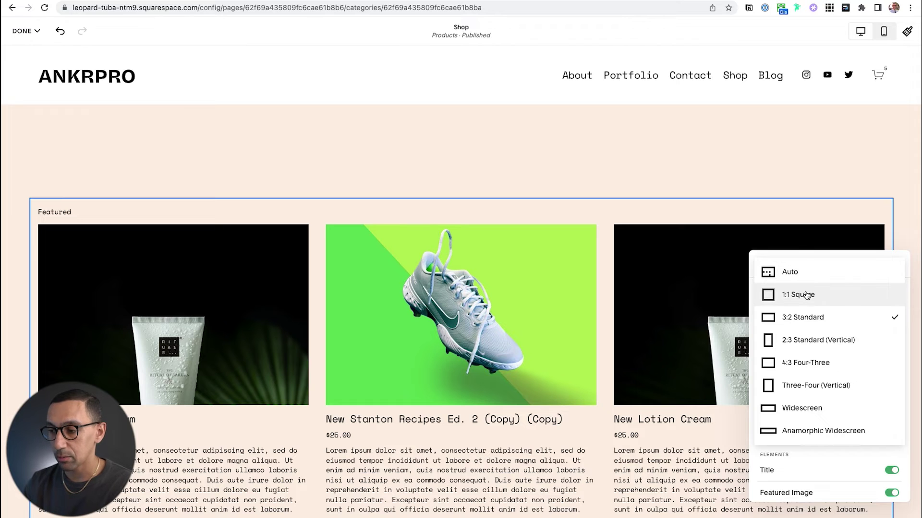
click(806, 296)
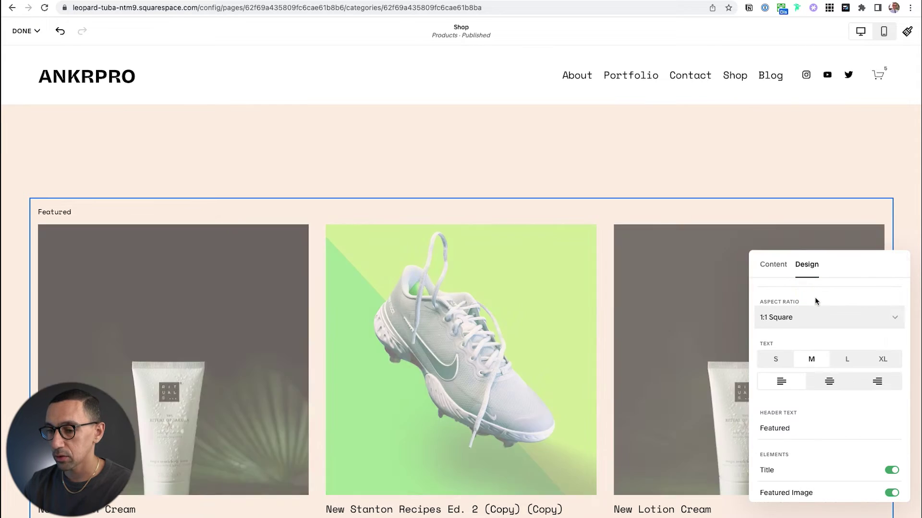
scroll(814, 301, down, 1)
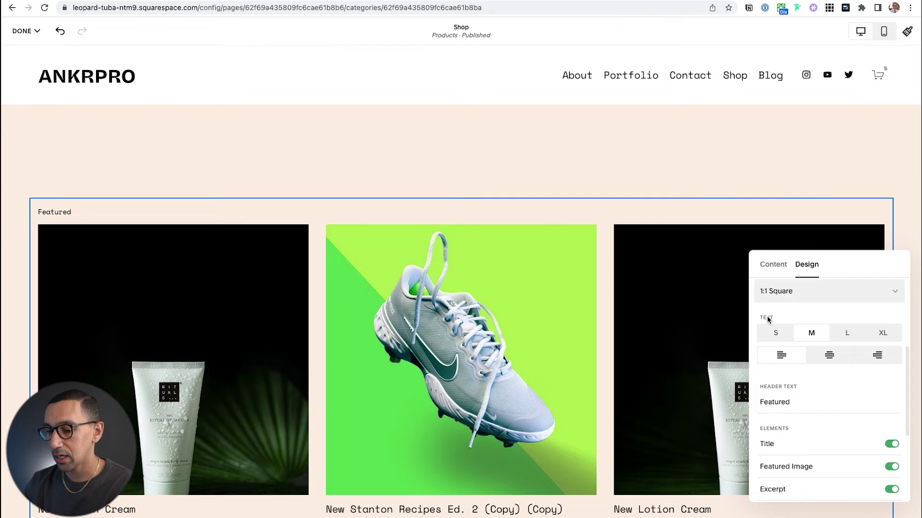
scroll(421, 356, down, 2)
scroll(420, 357, down, 1)
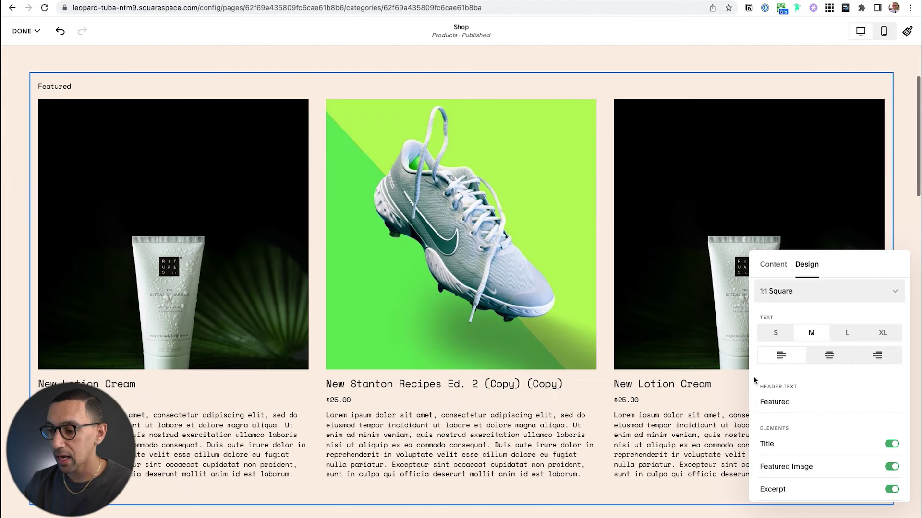
click(828, 356)
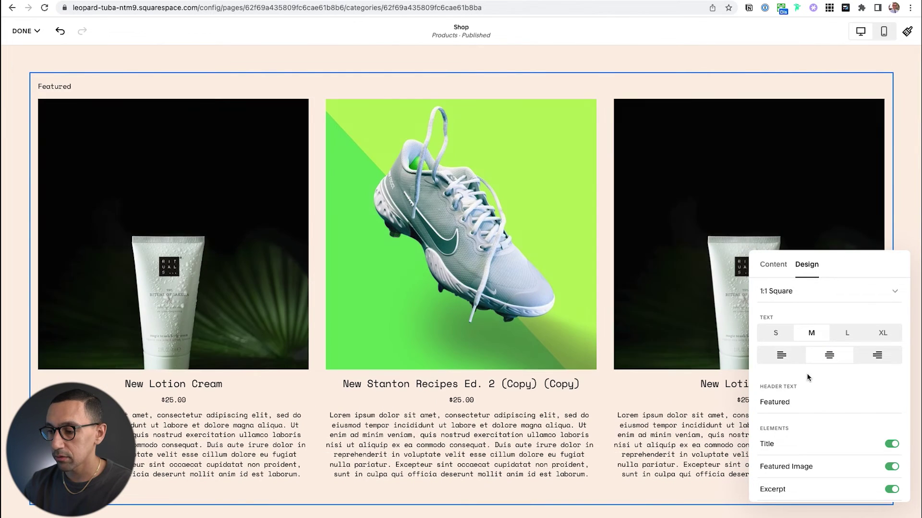
scroll(807, 373, down, 2)
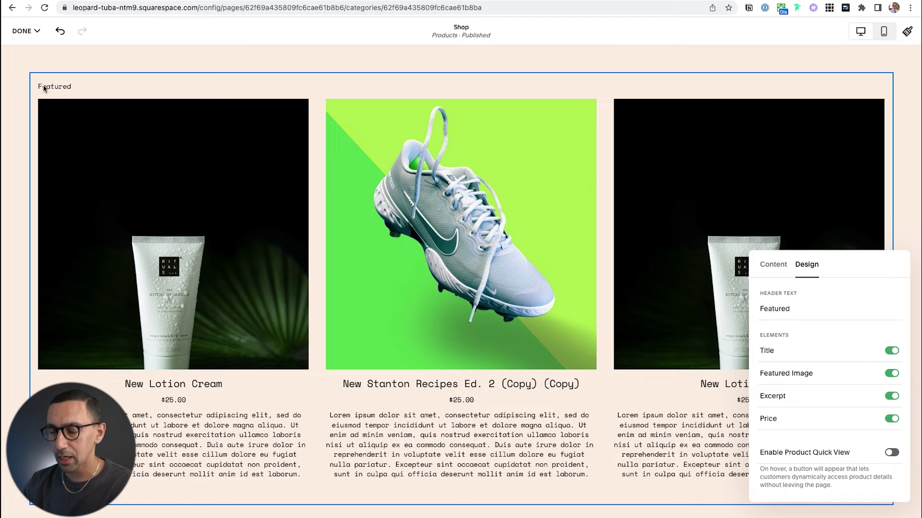
Delete the 'Featured' header text from the summary block.
click(789, 309)
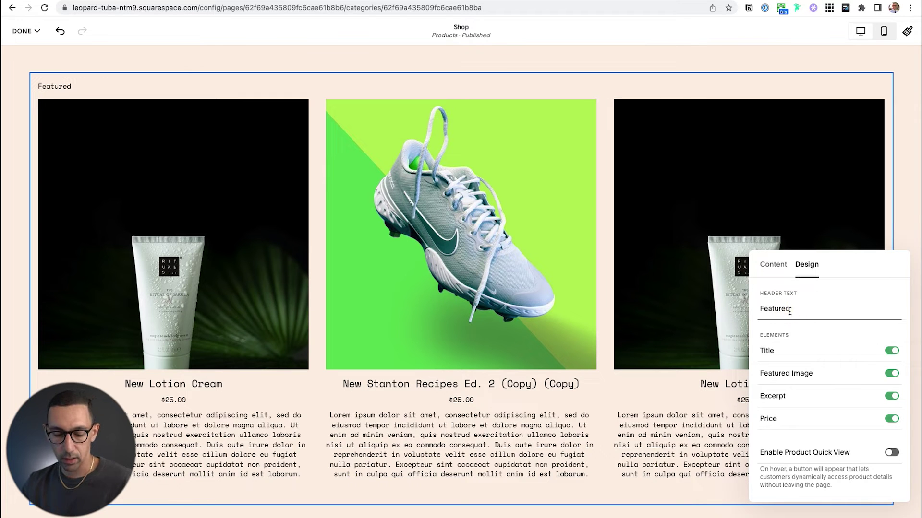
double_click(789, 310)
key(BackSpace)
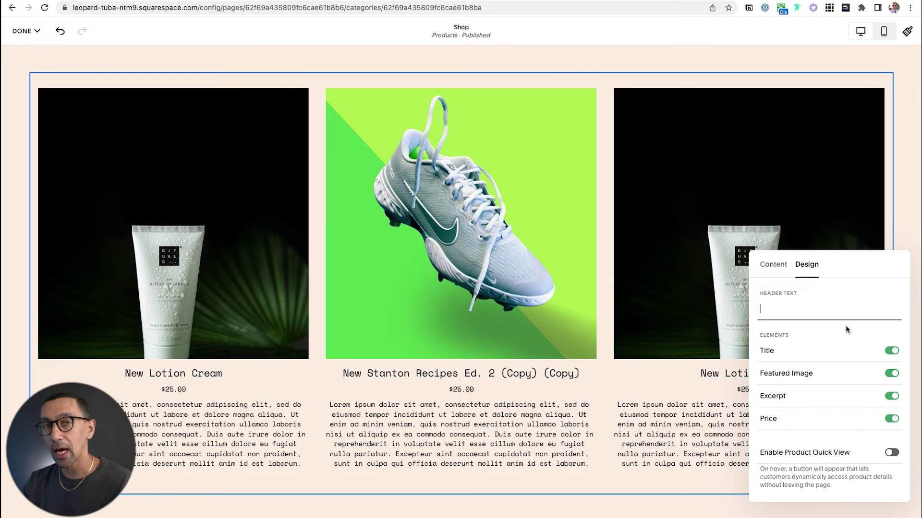
Switch off the Excerpt toggle so only titles and $25.00 prices show.
scroll(832, 358, down, 2)
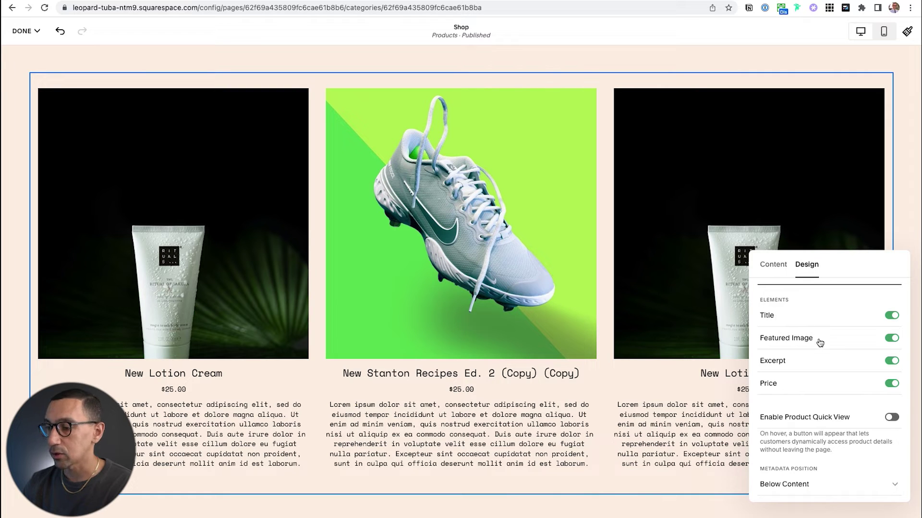
click(894, 364)
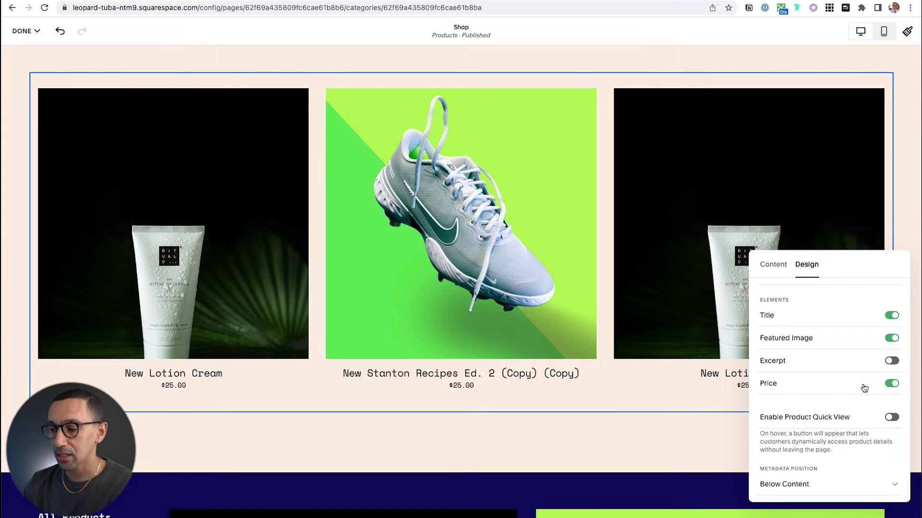
scroll(863, 384, down, 1)
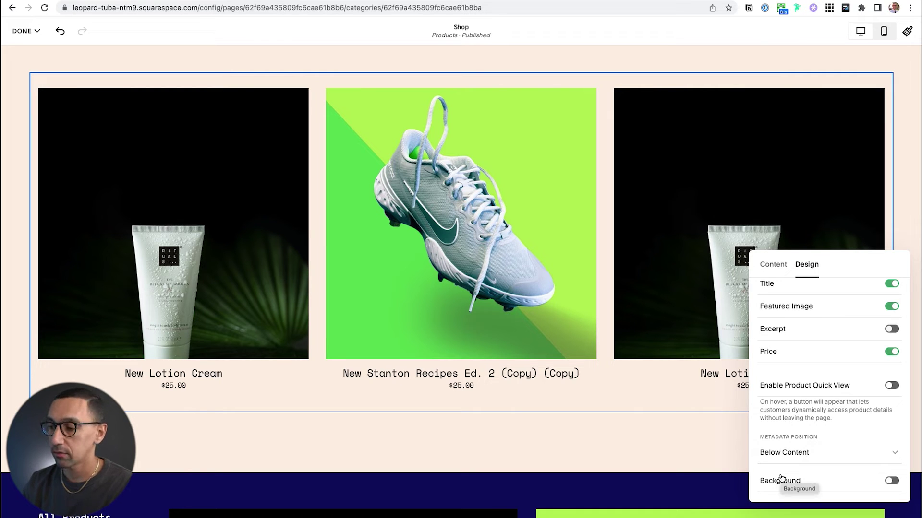
scroll(791, 381, up, 5)
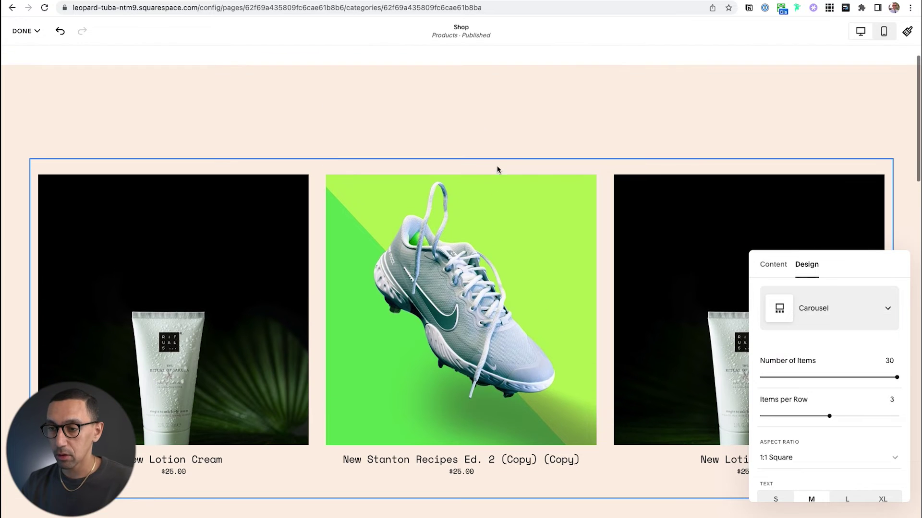
Turn the empty text block above the carousel into a centred Heading 2 reading NEW ARRIVALS.
click(474, 124)
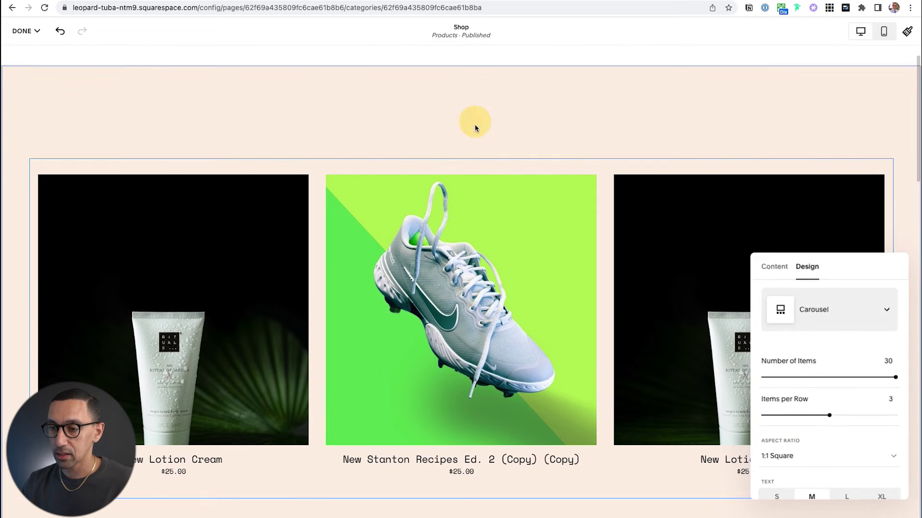
click(364, 140)
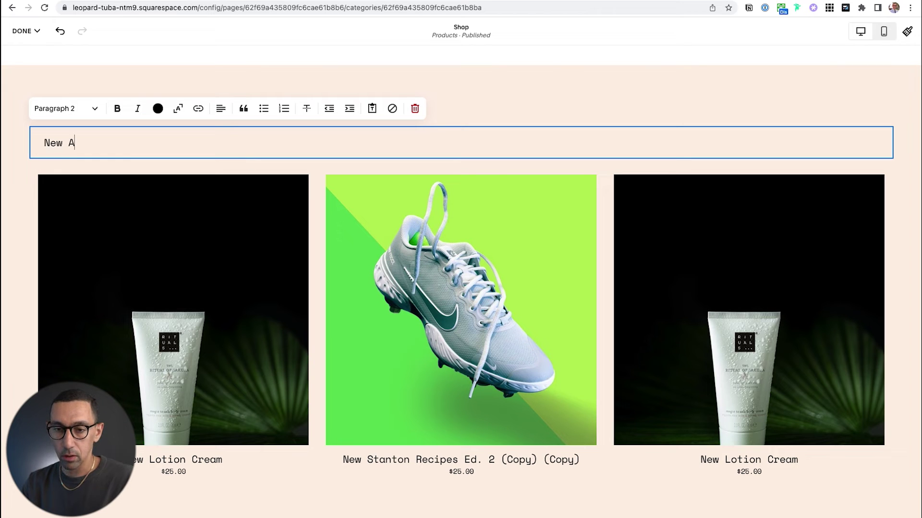
key(super+alt+2)
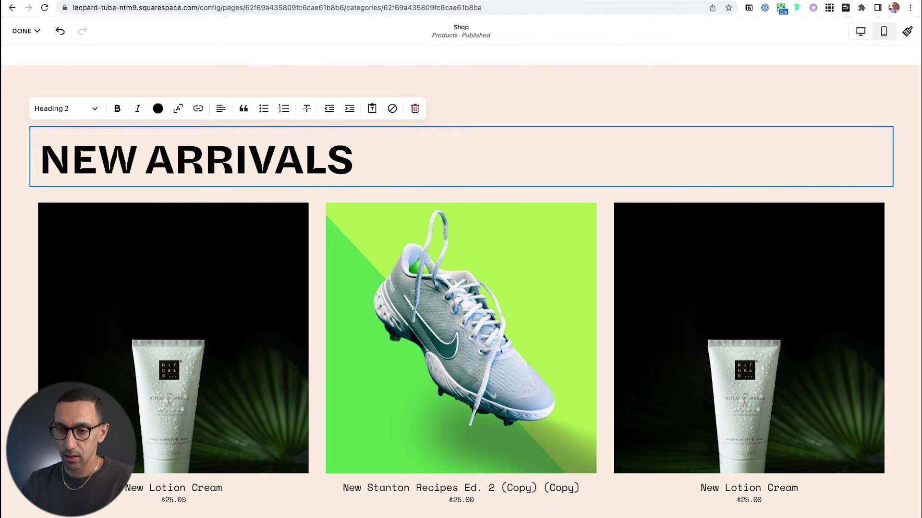
key(super+shift+e)
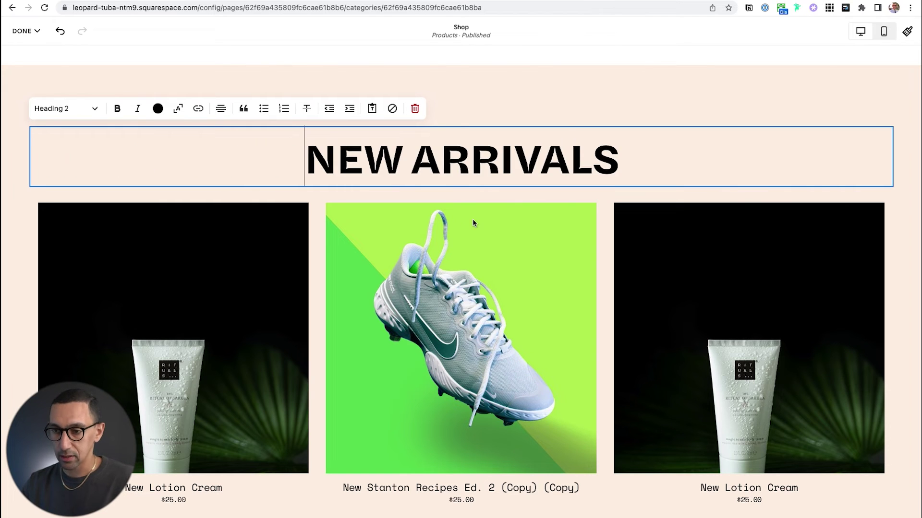
click(578, 102)
scroll(428, 113, down, 3)
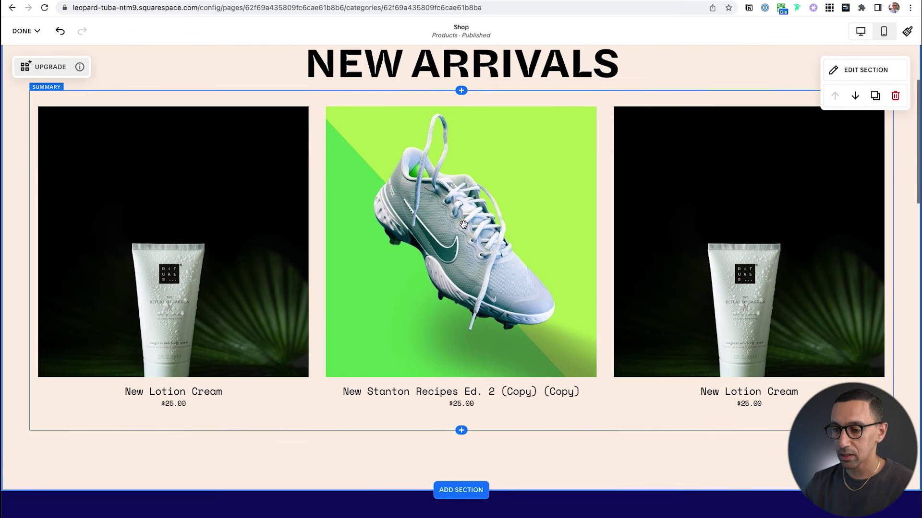
scroll(551, 119, up, 5)
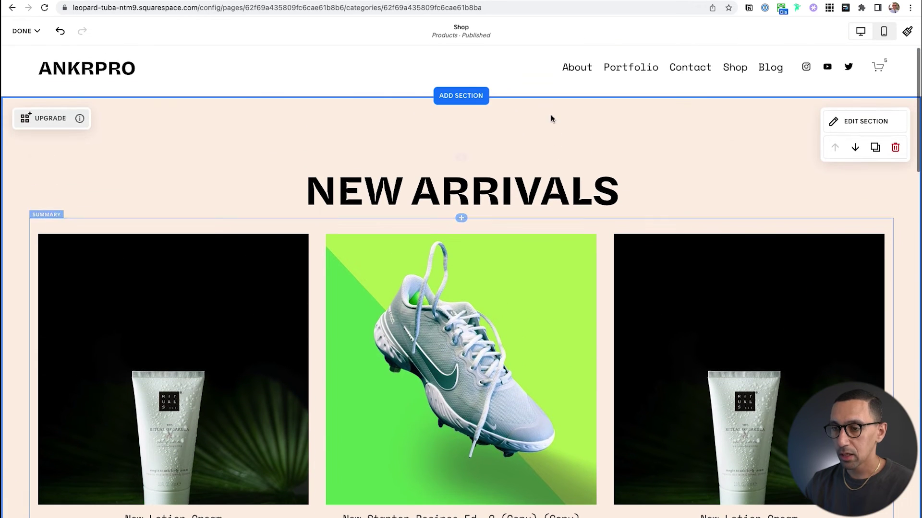
Add an Introduce Your Brand section and retitle its heading SHOP OUR PRODUCTS.
click(473, 95)
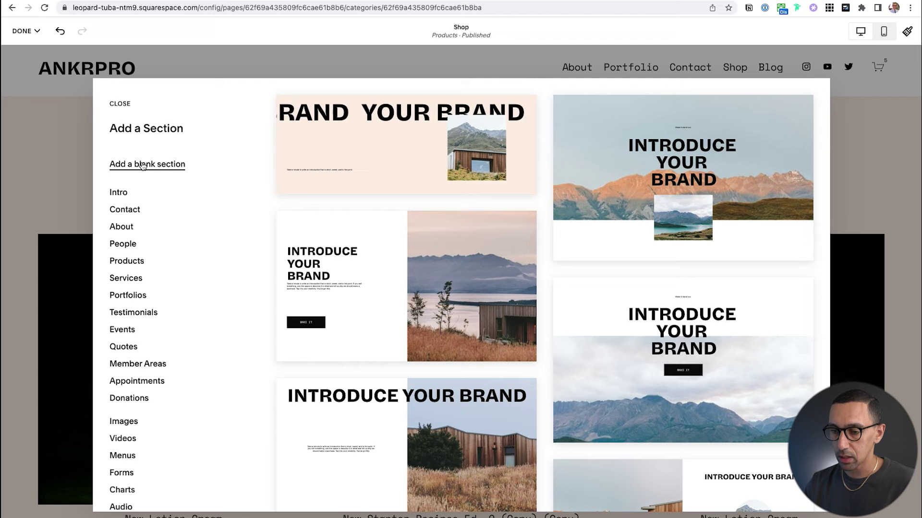
click(374, 268)
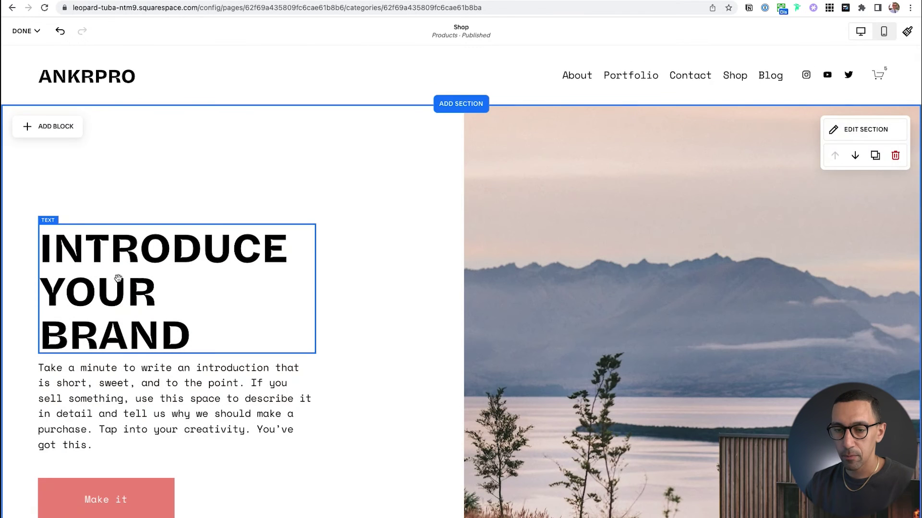
click(118, 278)
triple_click(128, 282)
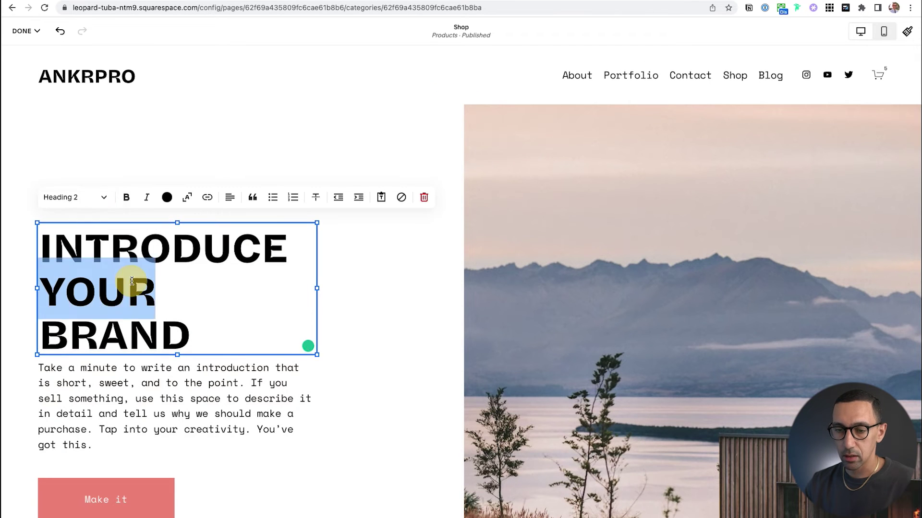
text(SHOP OUR PRODUCTS)
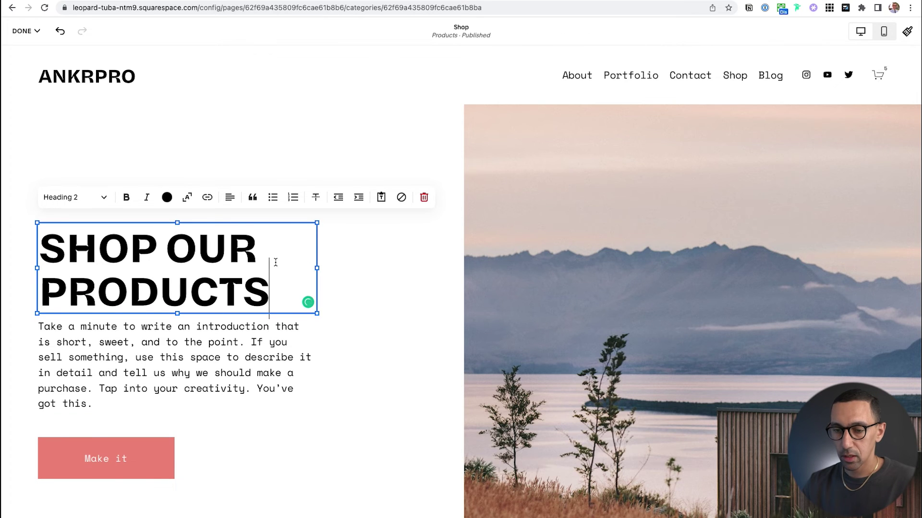
scroll(411, 249, down, 5)
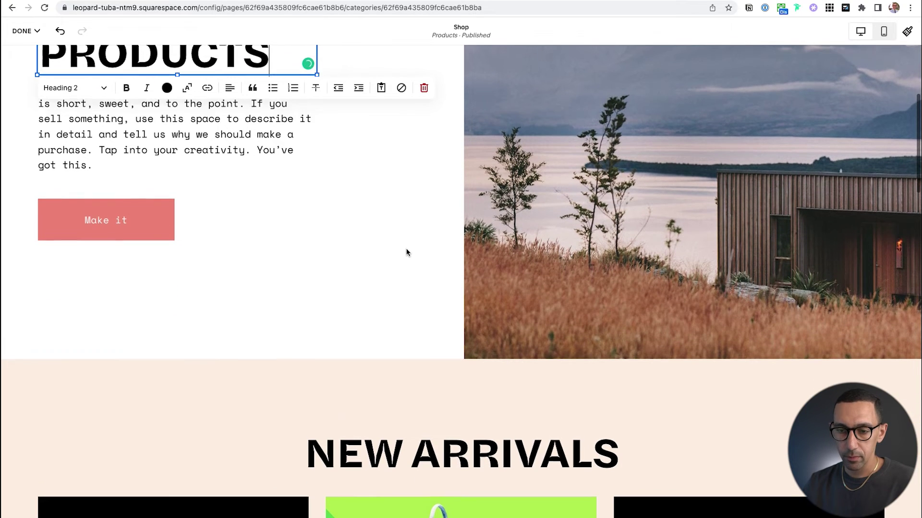
click(185, 212)
Delete the intro section's Make it button, then bring up the save and discard options.
click(138, 212)
click(141, 178)
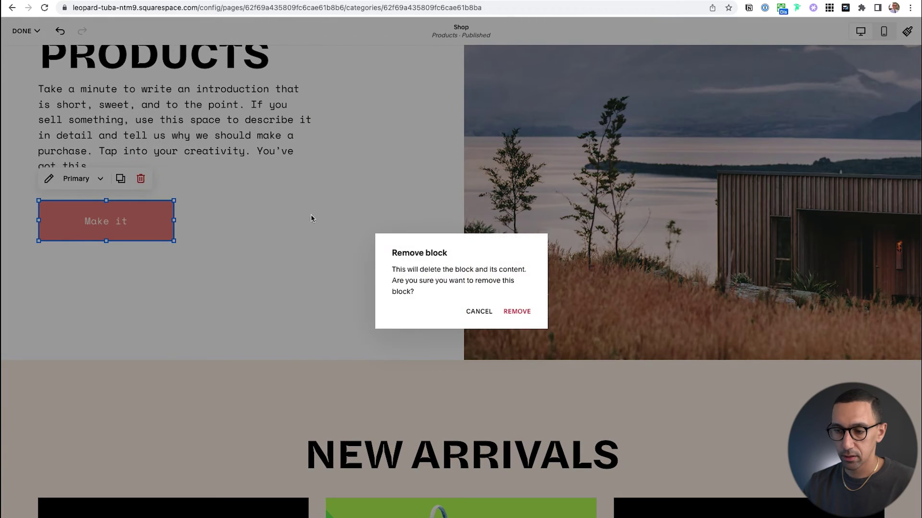
click(527, 318)
scroll(640, 231, up, 5)
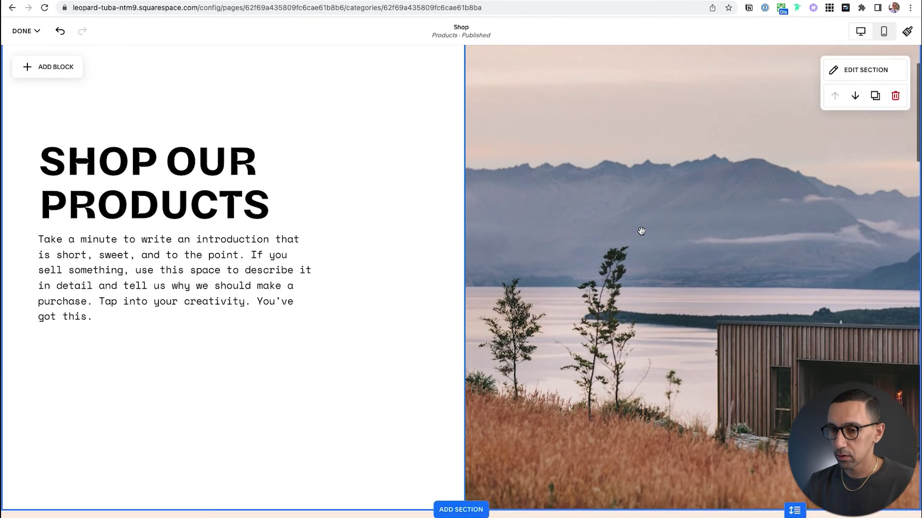
scroll(646, 309, down, 2)
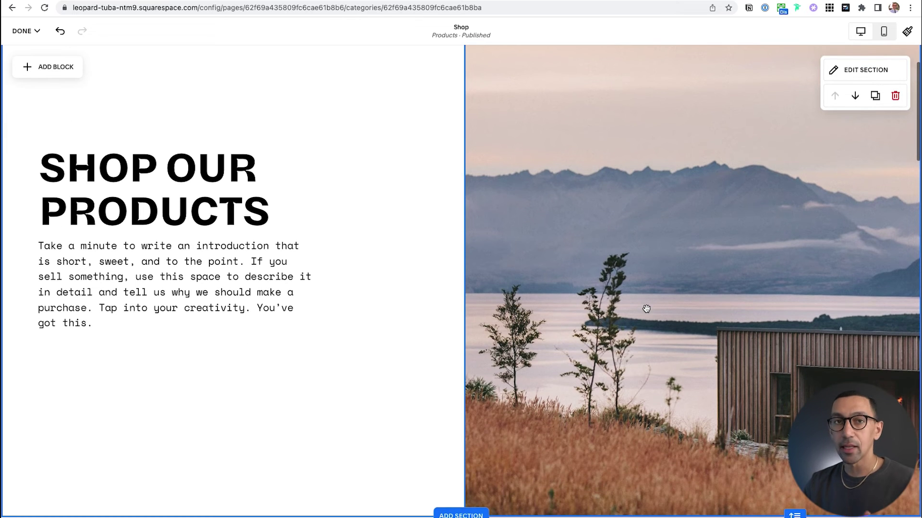
scroll(646, 309, down, 13)
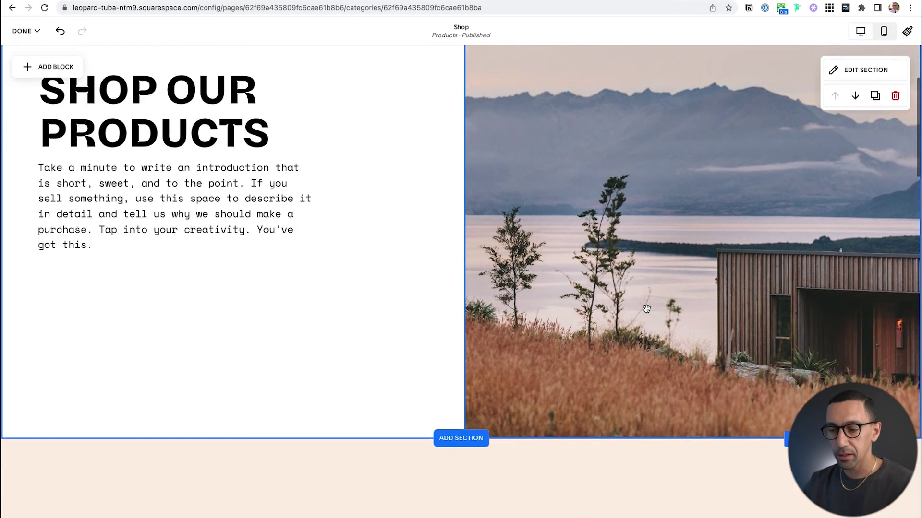
scroll(646, 308, up, 1)
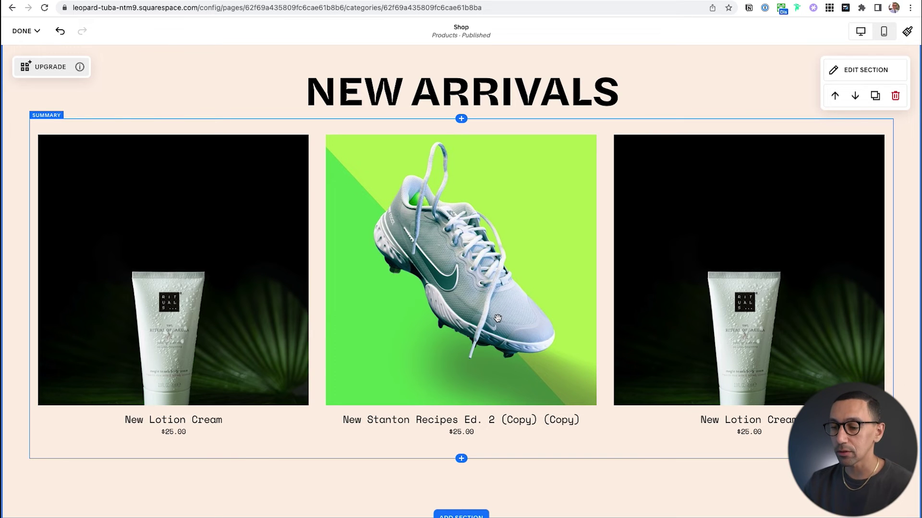
scroll(498, 321, down, 10)
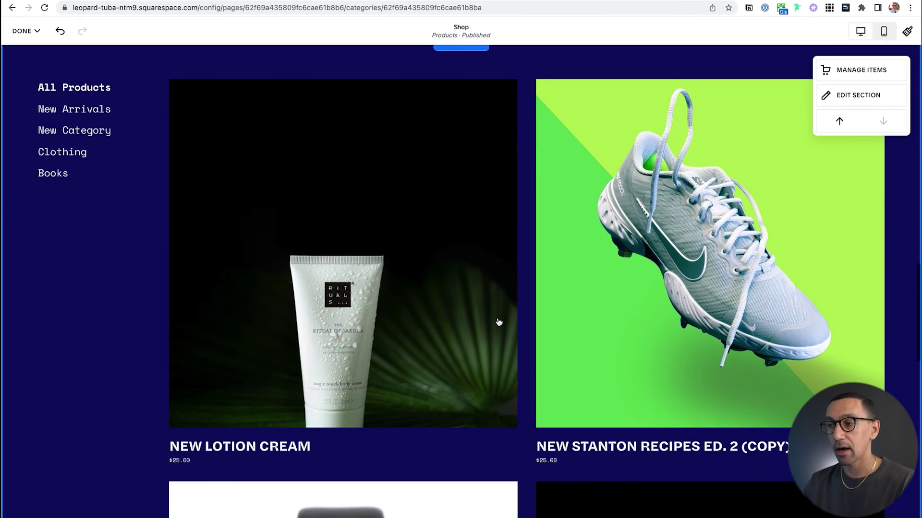
click(27, 32)
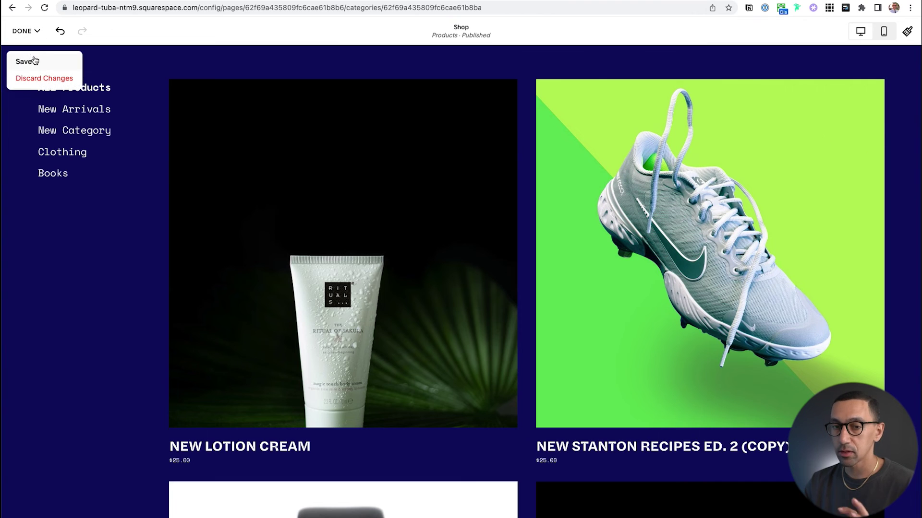